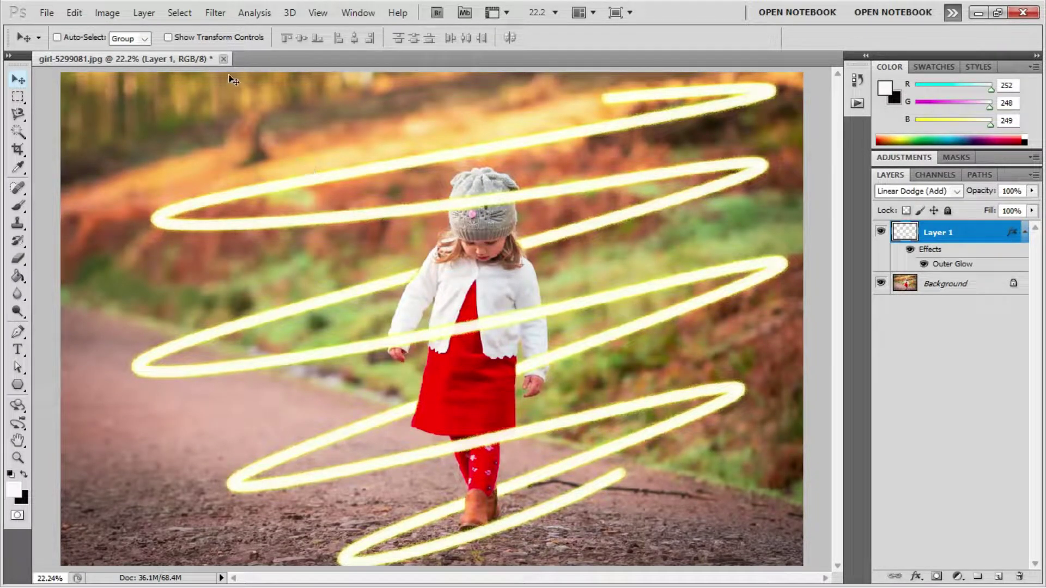
Close the girl-5299081.jpg light-trail document without saving its changes.
click(224, 59)
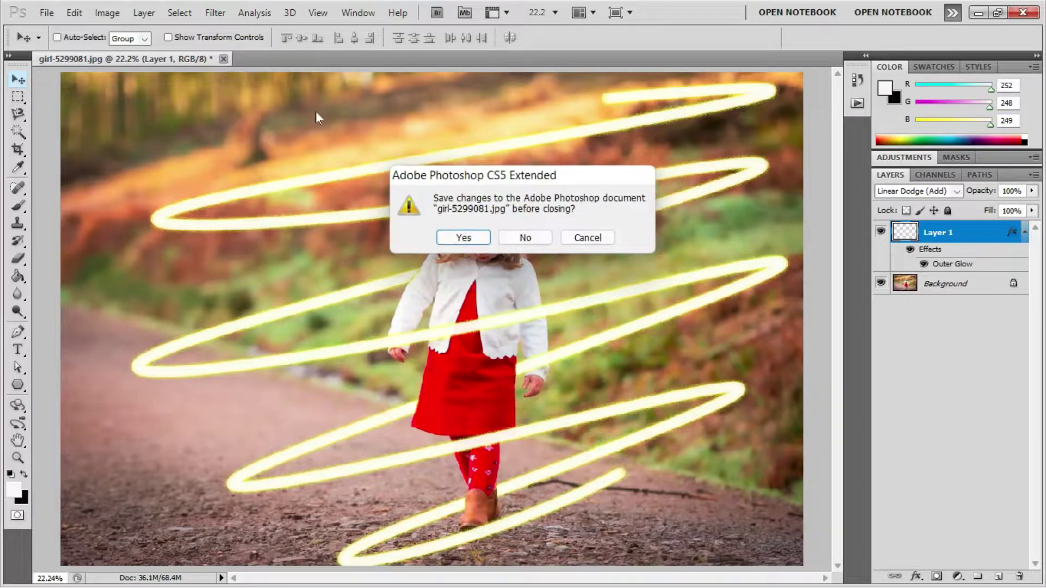
click(516, 238)
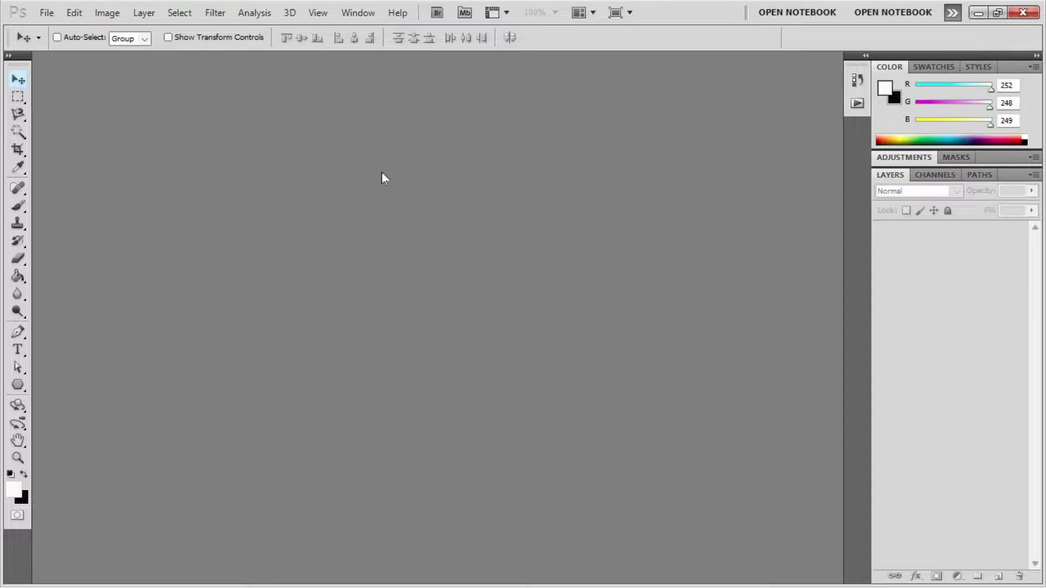
Open girl-5299081 from Downloads and add an empty Layer 1 above Background.
double_click(381, 172)
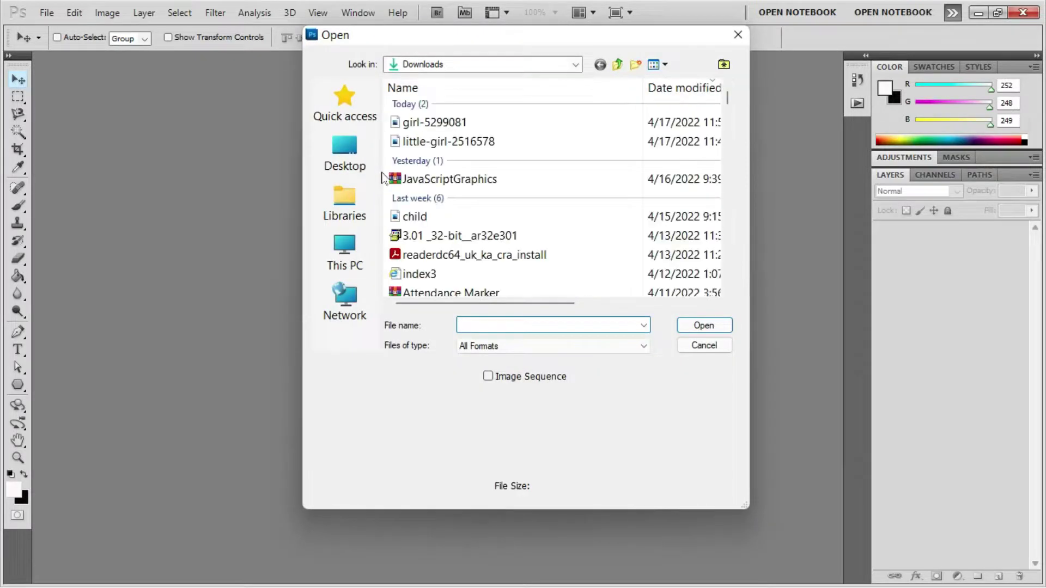
click(431, 122)
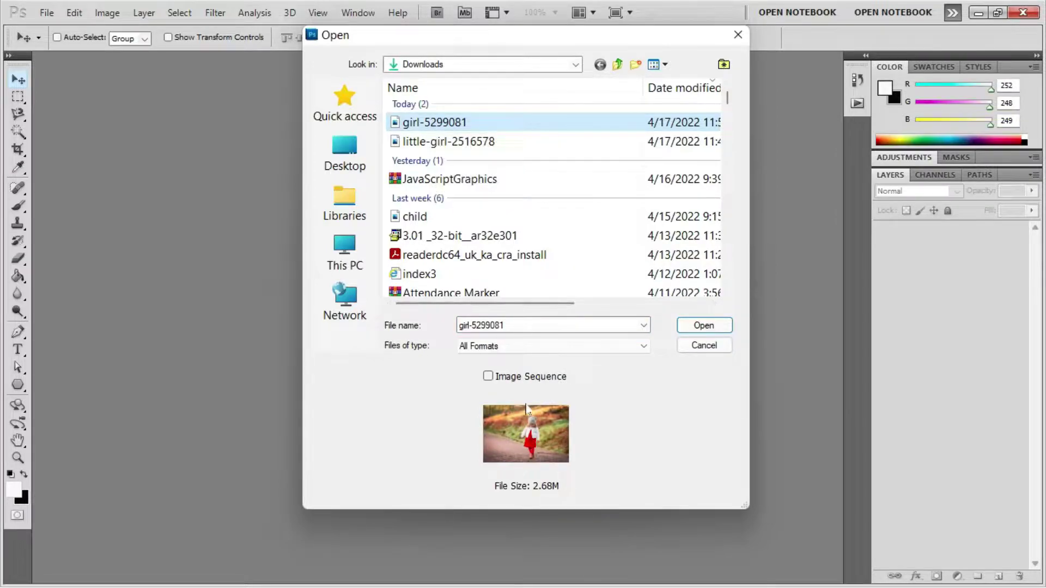
click(703, 325)
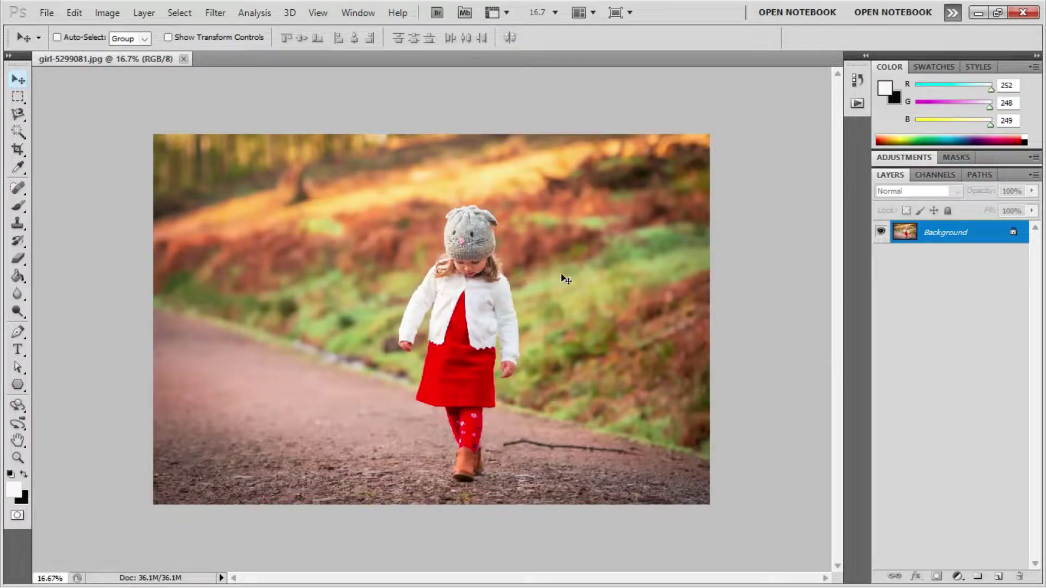
click(1000, 577)
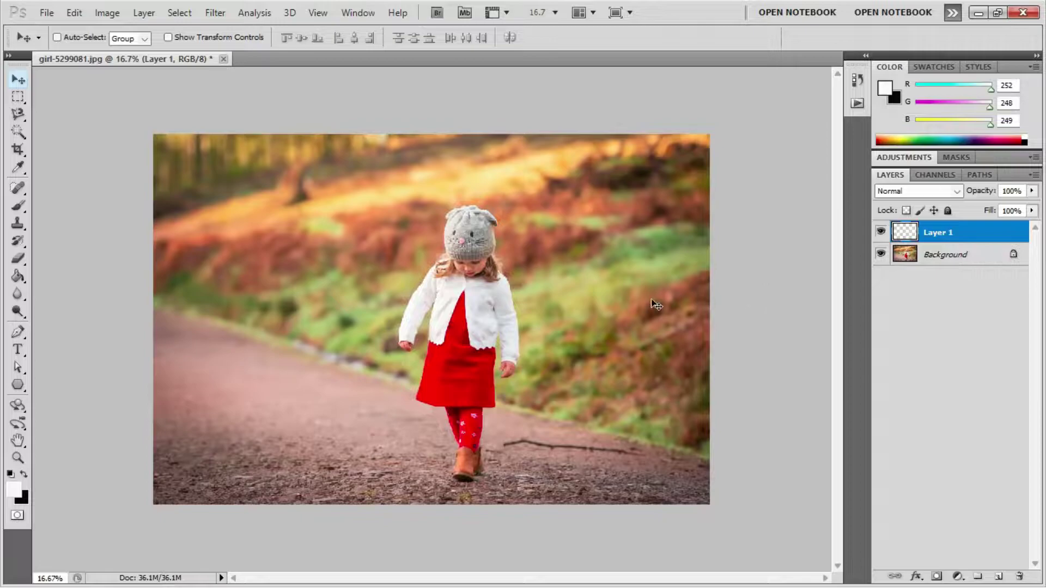
Draw a curved Pen path zigzagging from the road by her feet up past her head.
click(17, 332)
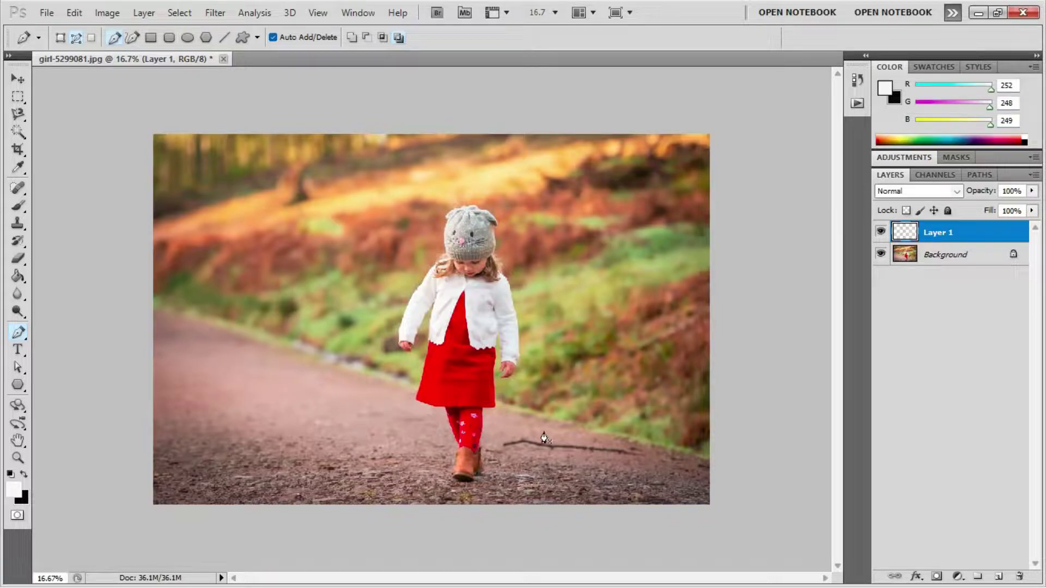
mouse_move(557, 434)
mouse_down()
mouse_move(413, 500)
mouse_move(467, 451)
mouse_move(581, 410)
mouse_move(587, 393)
mouse_move(629, 398)
mouse_move(485, 388)
mouse_move(391, 413)
mouse_move(381, 443)
mouse_up()
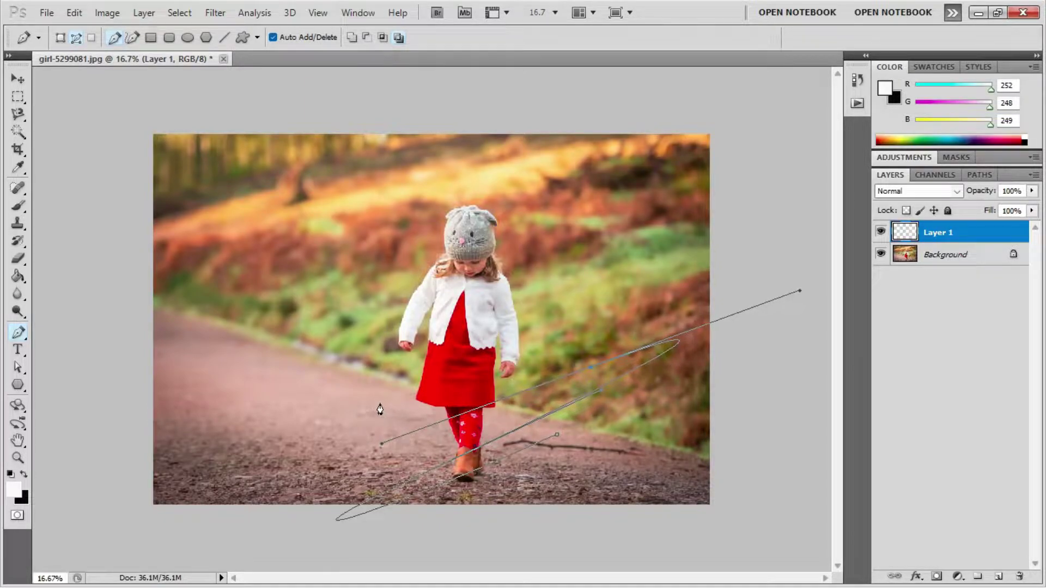
mouse_move(381, 403)
mouse_down()
mouse_move(581, 326)
mouse_move(508, 300)
mouse_move(375, 327)
mouse_move(342, 345)
mouse_move(344, 358)
mouse_up()
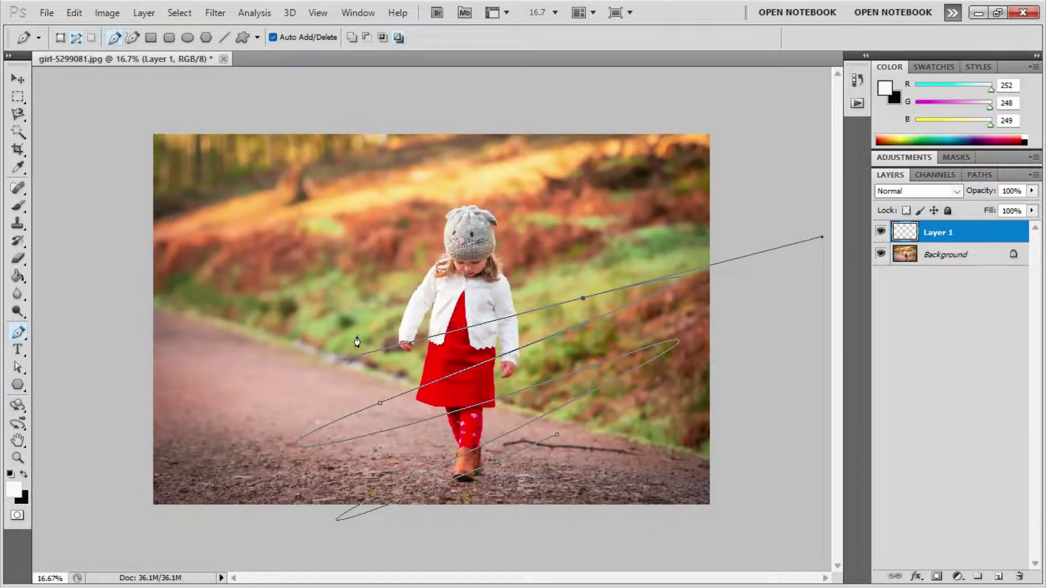
mouse_move(338, 314)
mouse_down()
mouse_move(501, 264)
mouse_move(587, 254)
mouse_move(485, 234)
mouse_move(407, 240)
mouse_move(346, 262)
mouse_move(326, 252)
mouse_up()
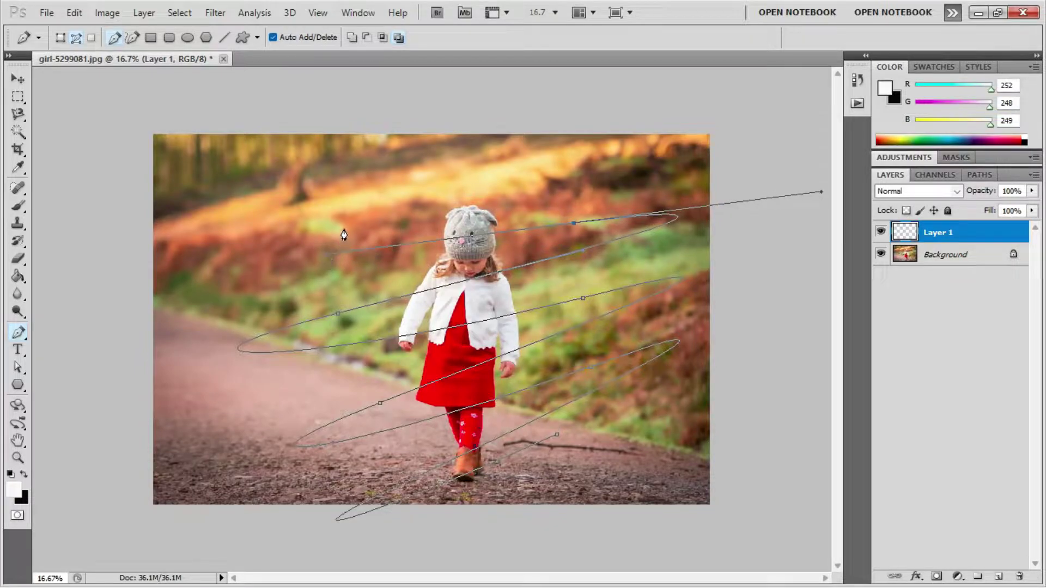
mouse_move(340, 217)
mouse_down()
mouse_move(620, 164)
mouse_move(336, 171)
mouse_move(327, 181)
mouse_up()
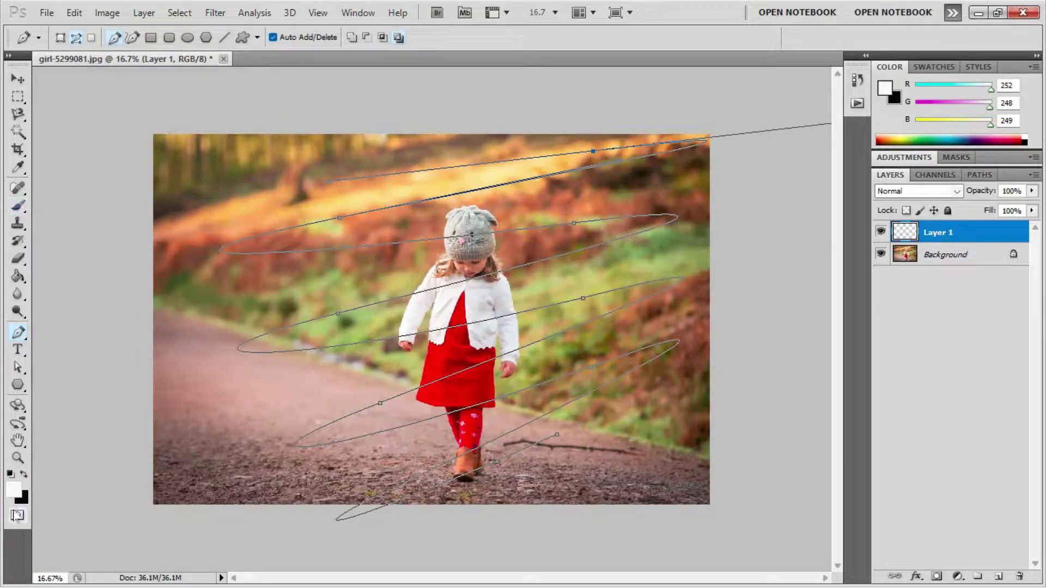
Set the foreground colour to the off-white fbf4f5.
click(13, 490)
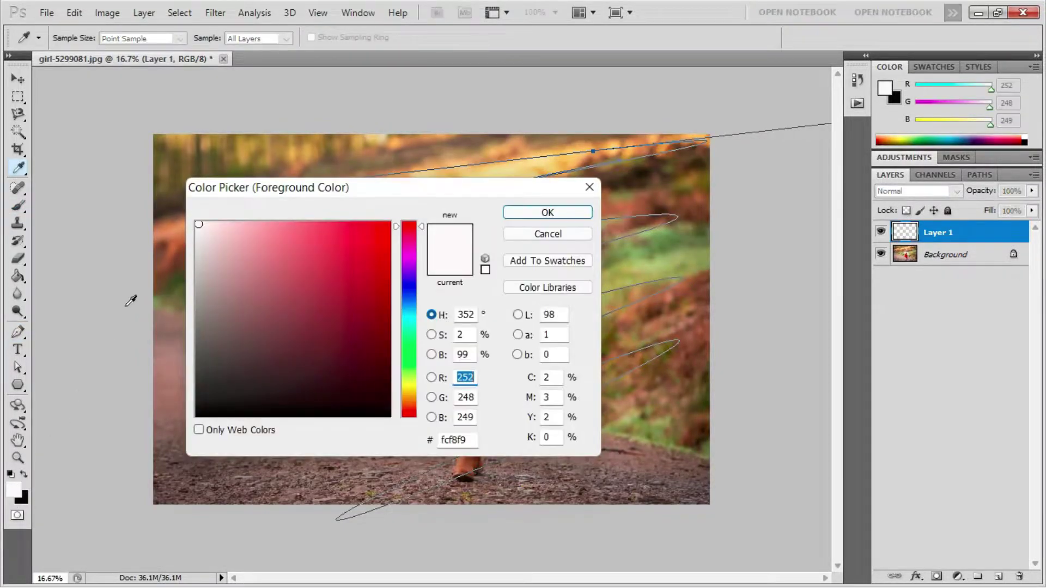
drag(200, 228, 201, 225)
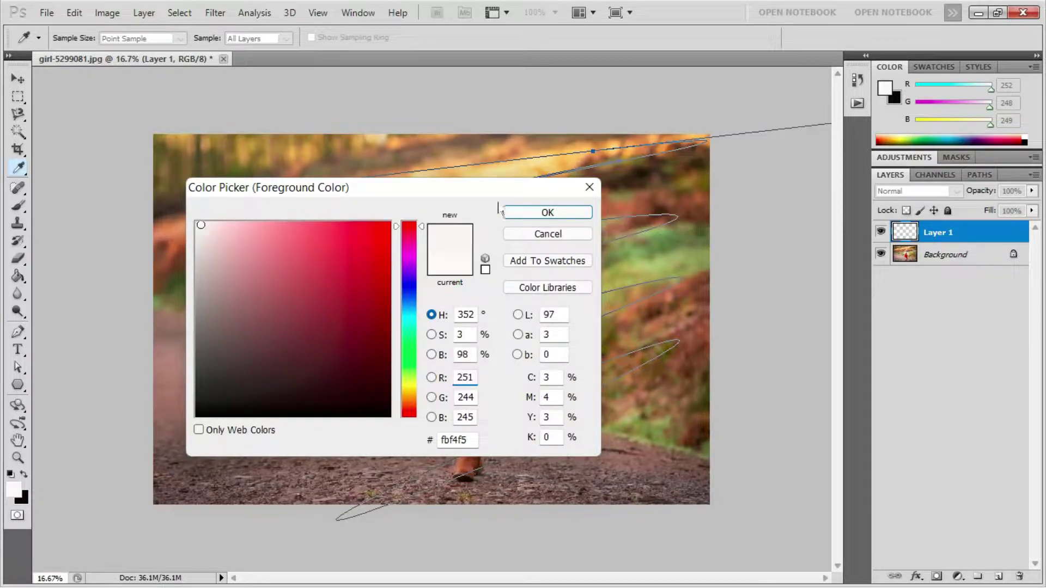
click(525, 213)
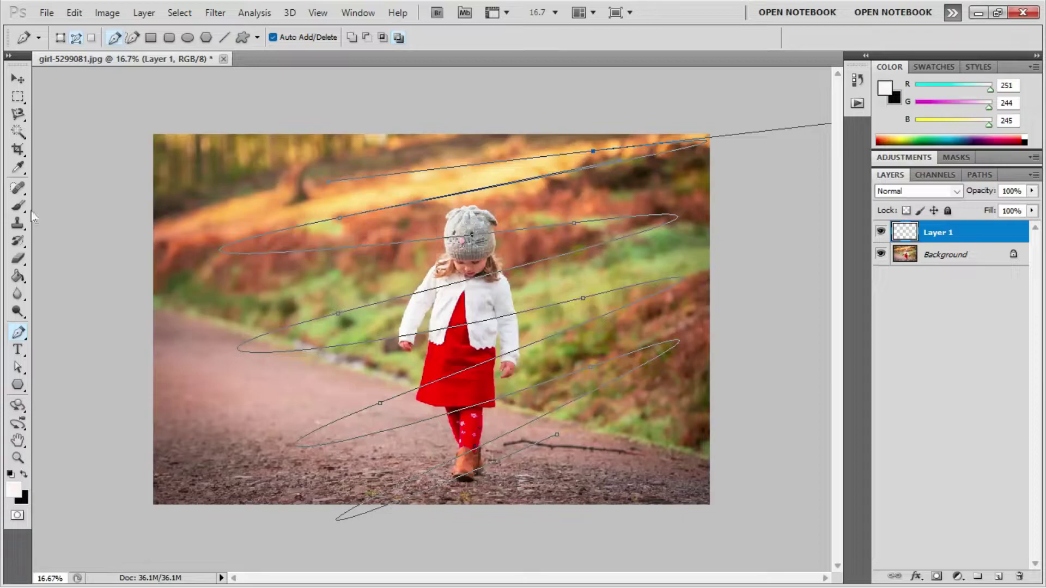
Give the Brush tool a larger 65 px tip at 100% flow.
click(22, 208)
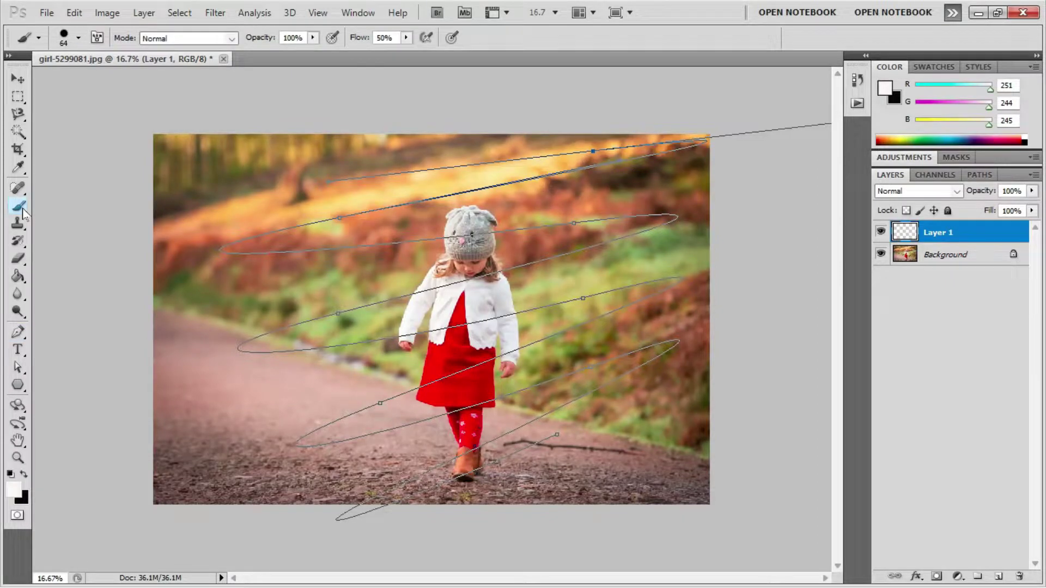
right_click(23, 213)
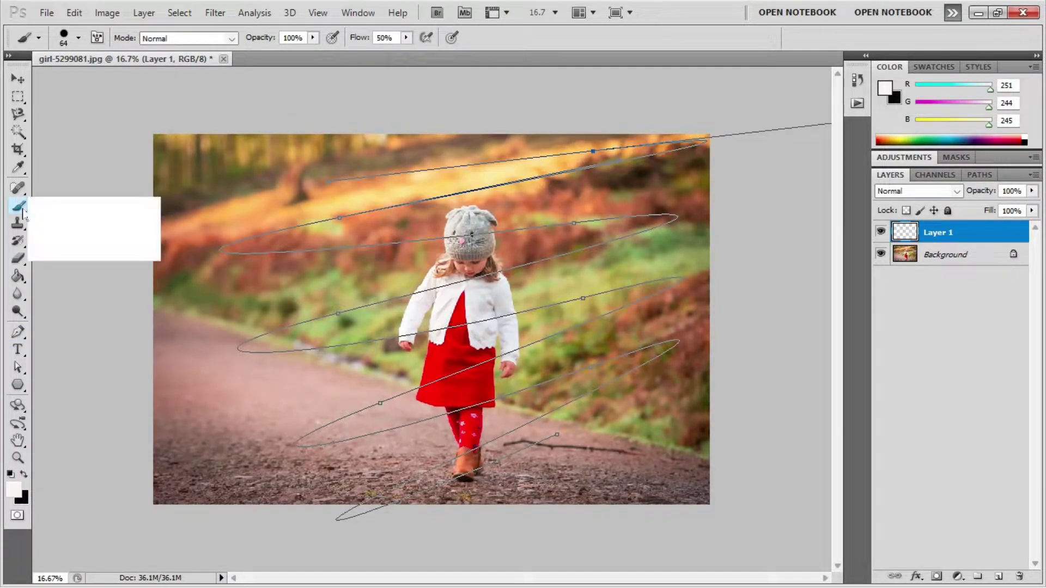
click(70, 205)
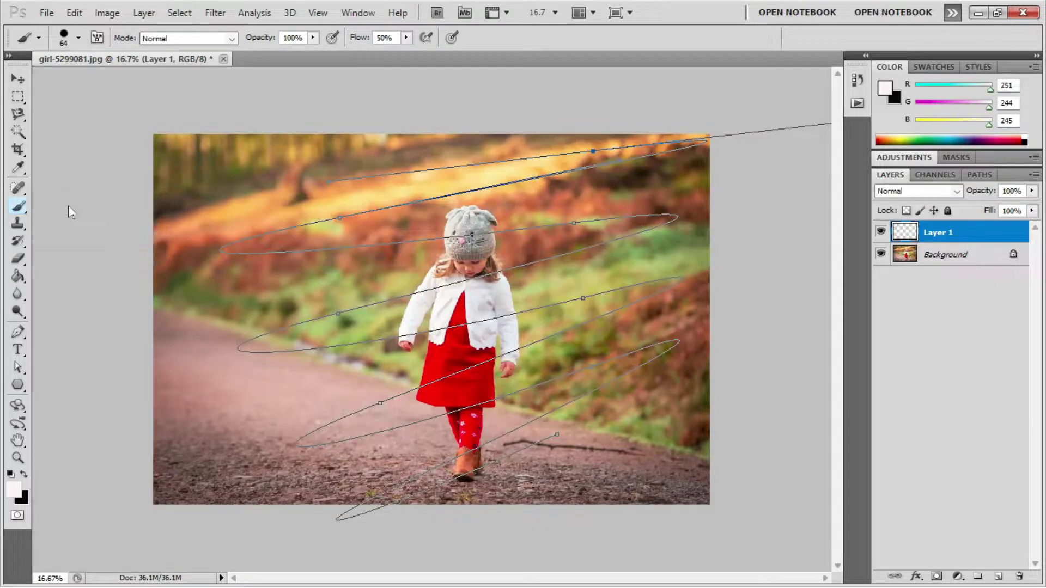
click(79, 39)
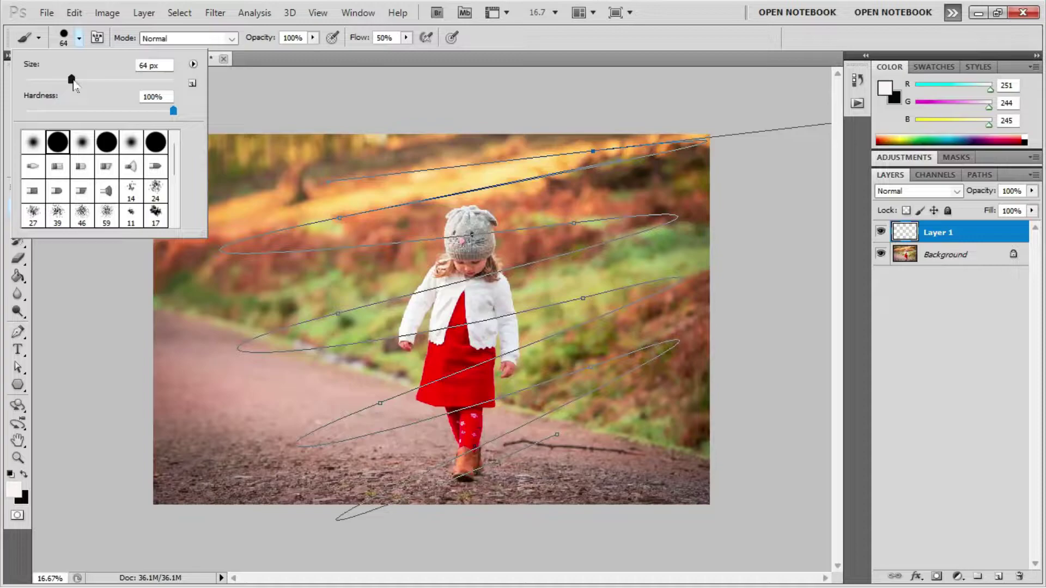
drag(74, 82, 72, 85)
click(267, 64)
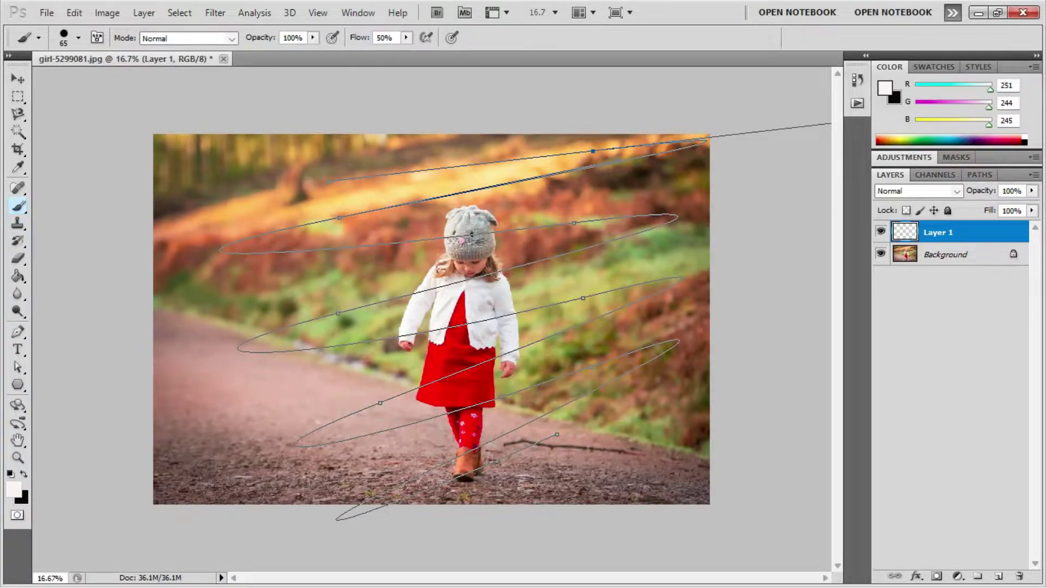
click(405, 41)
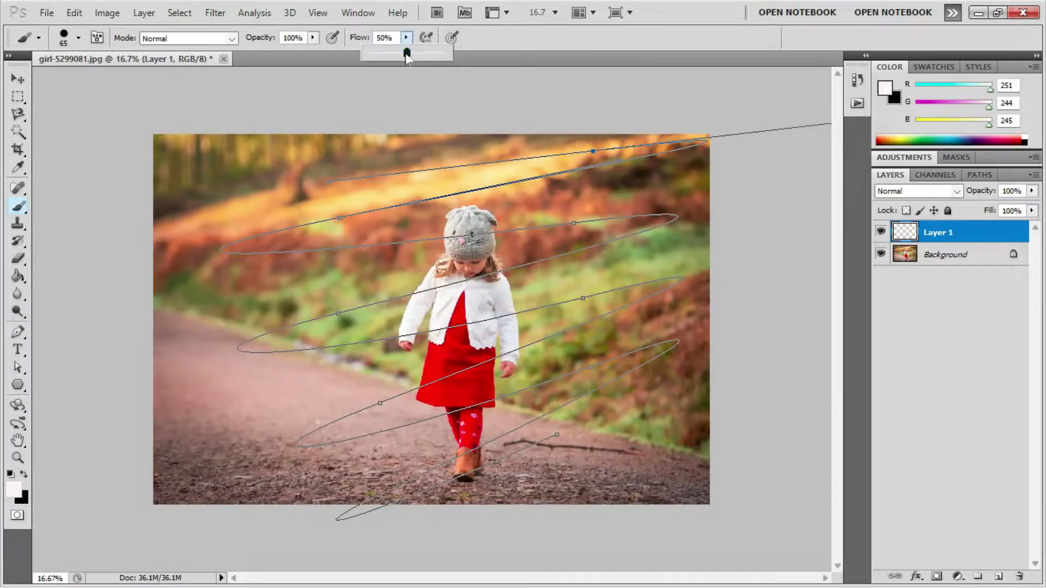
drag(406, 54, 448, 54)
click(339, 59)
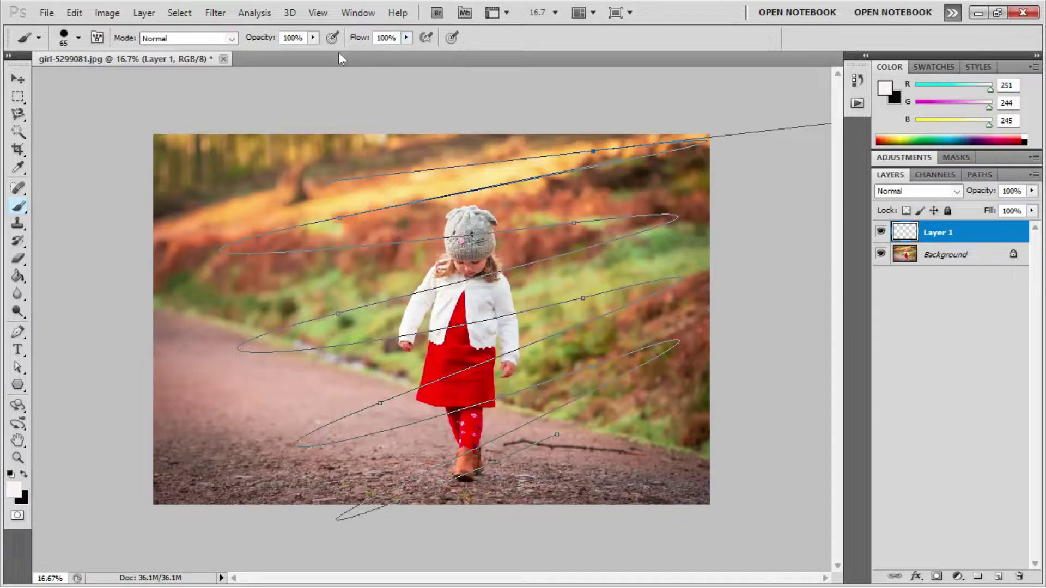
click(18, 335)
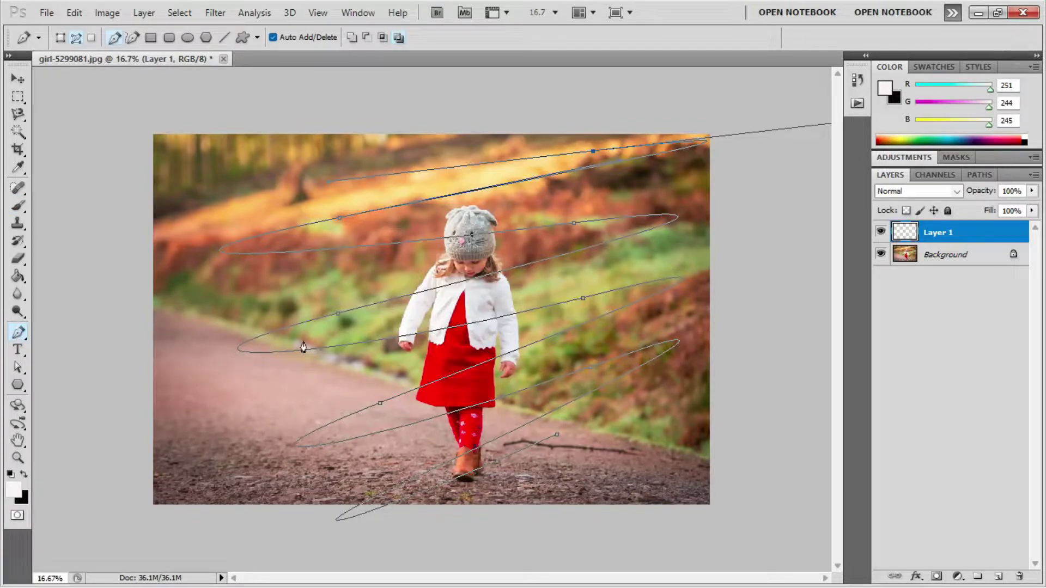
Stroke the spiral path with the off-white Brush on Layer 1, then hide the path outline.
right_click(442, 335)
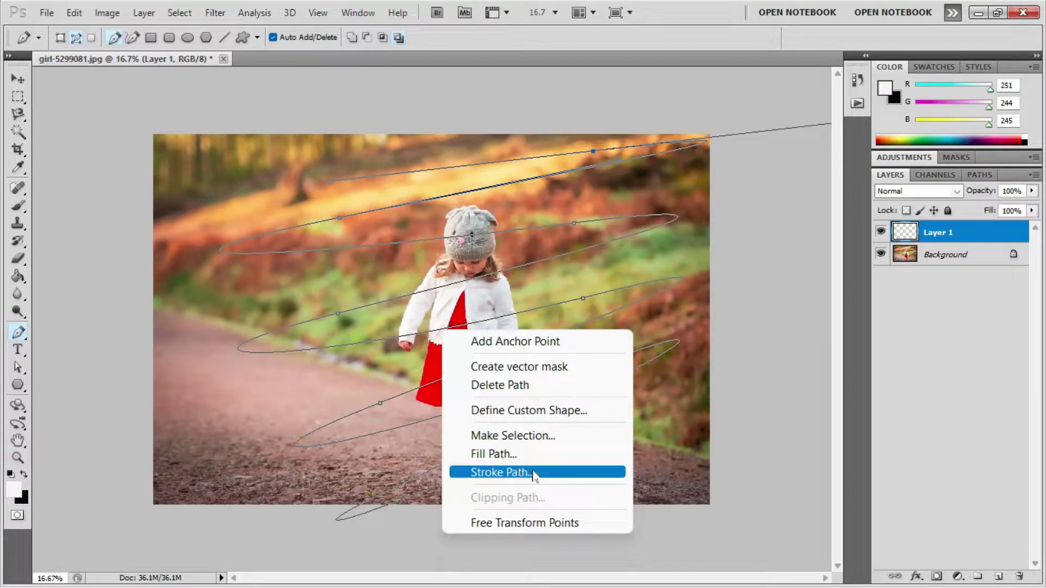
click(556, 472)
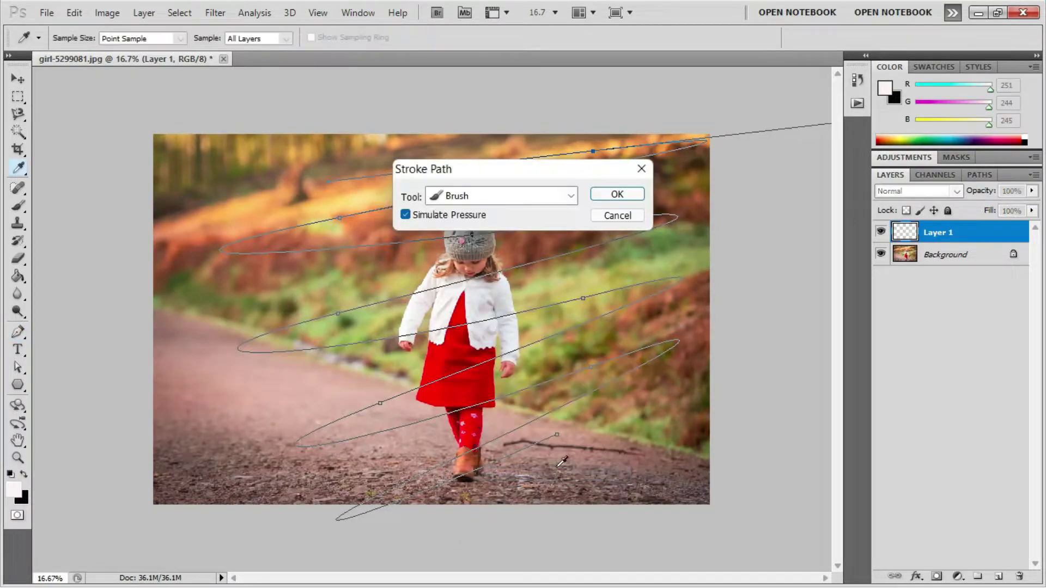
click(571, 196)
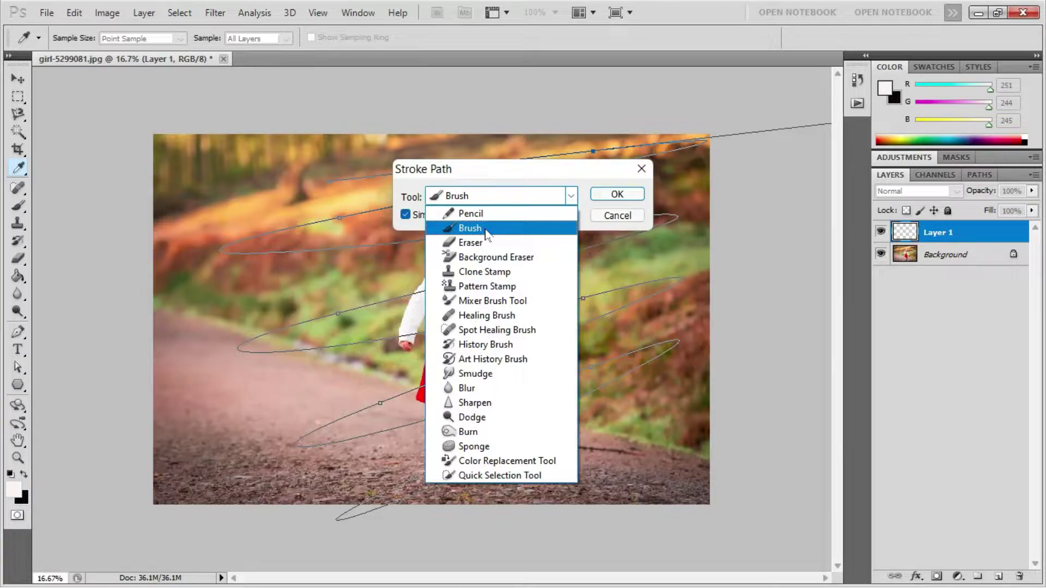
click(484, 227)
click(406, 215)
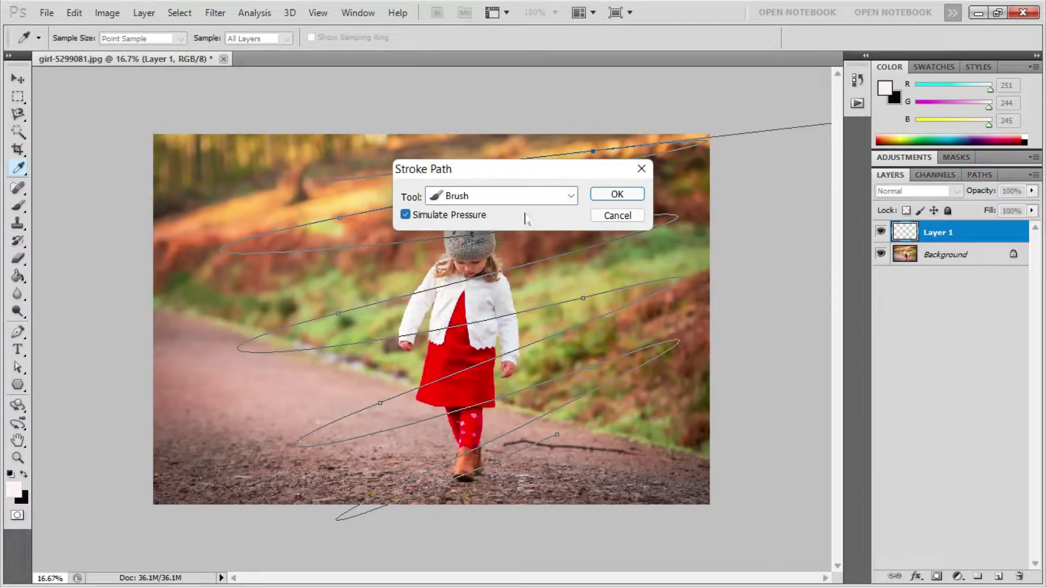
click(616, 195)
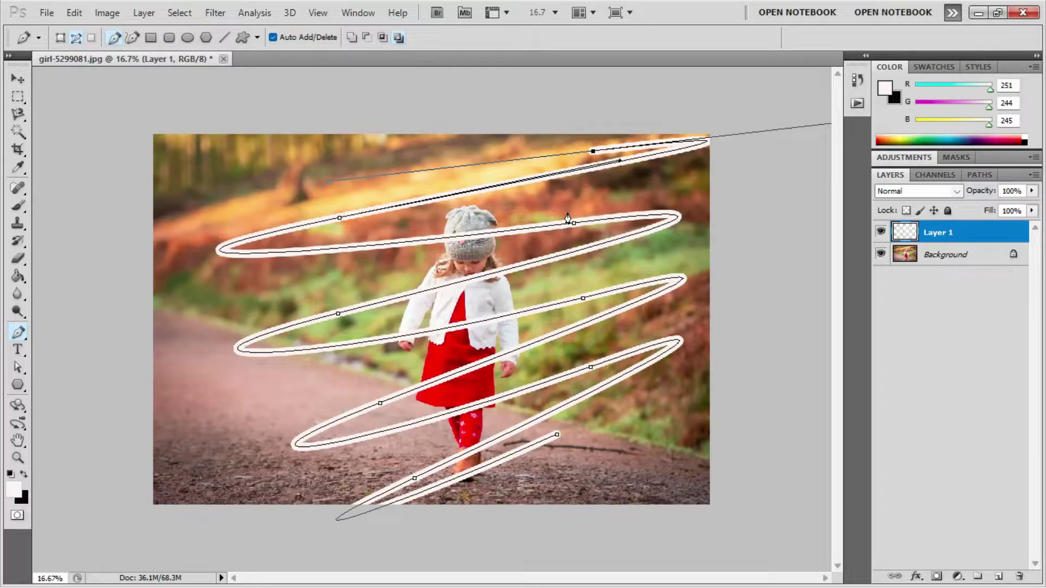
click(568, 219)
key(Return)
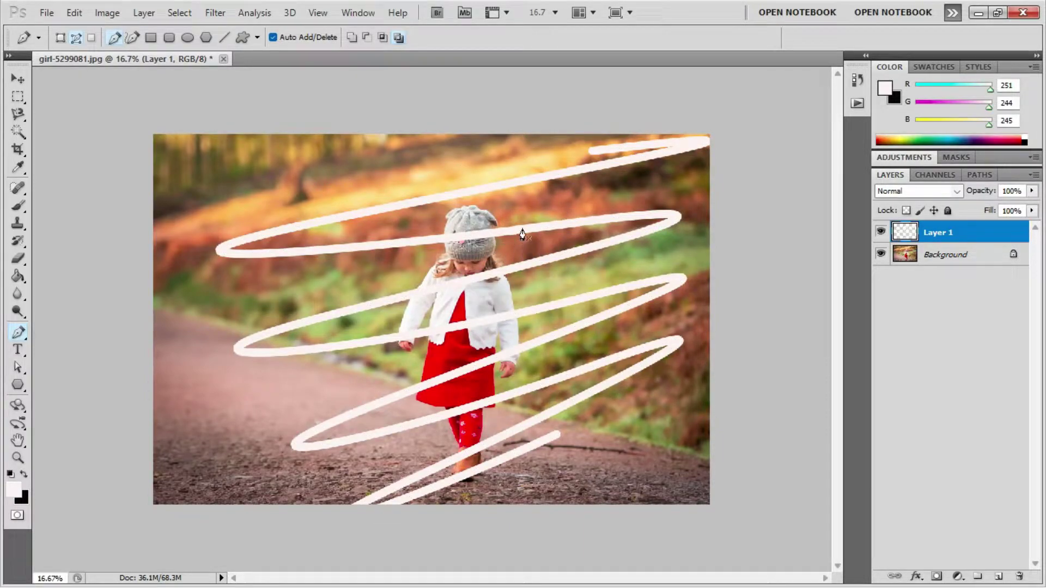
Add an Outer Glow to Layer 1 with increased noise and a saturated yellow colour.
double_click(901, 234)
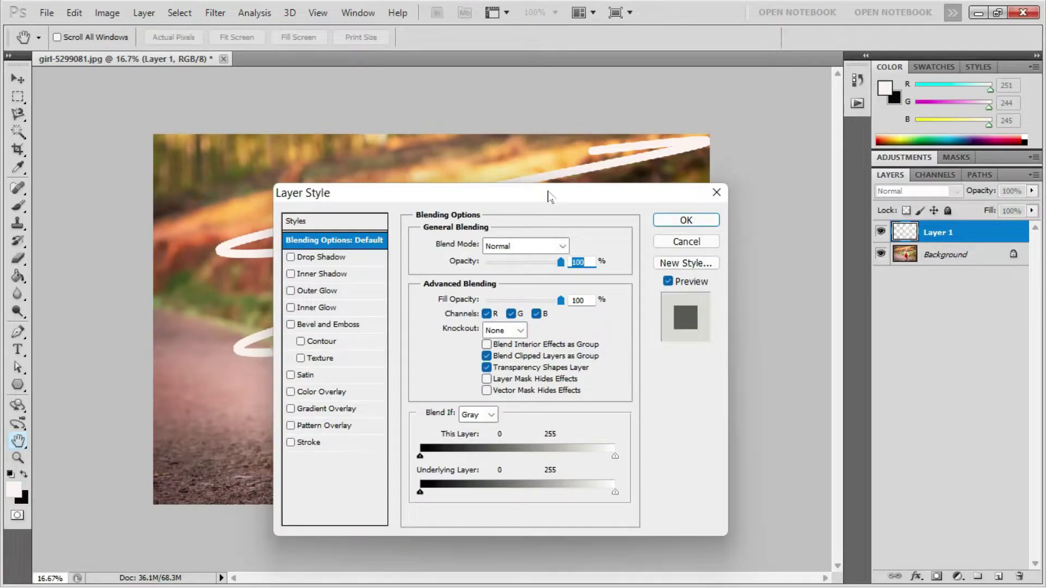
drag(547, 195, 867, 188)
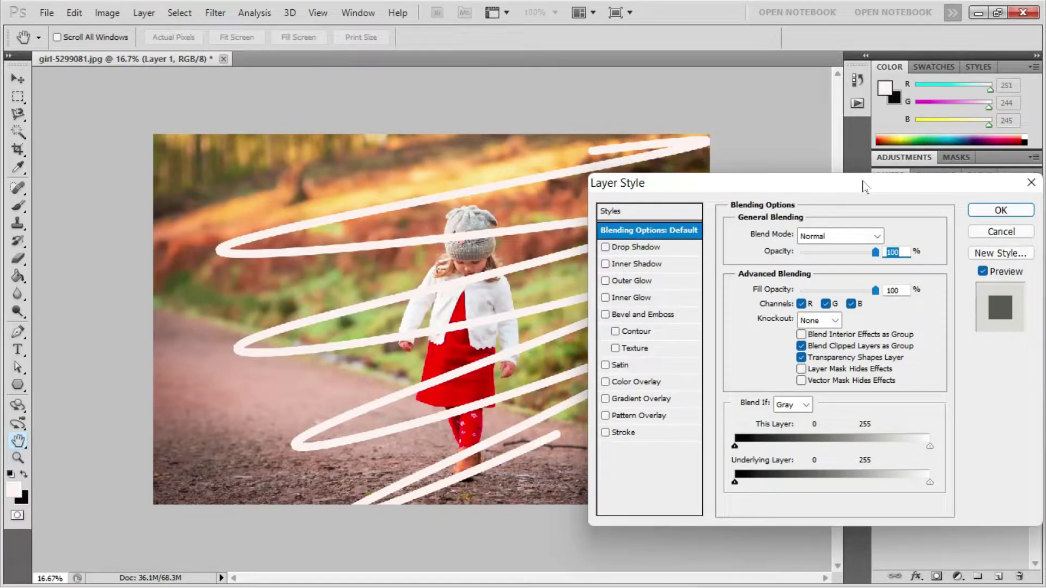
click(637, 282)
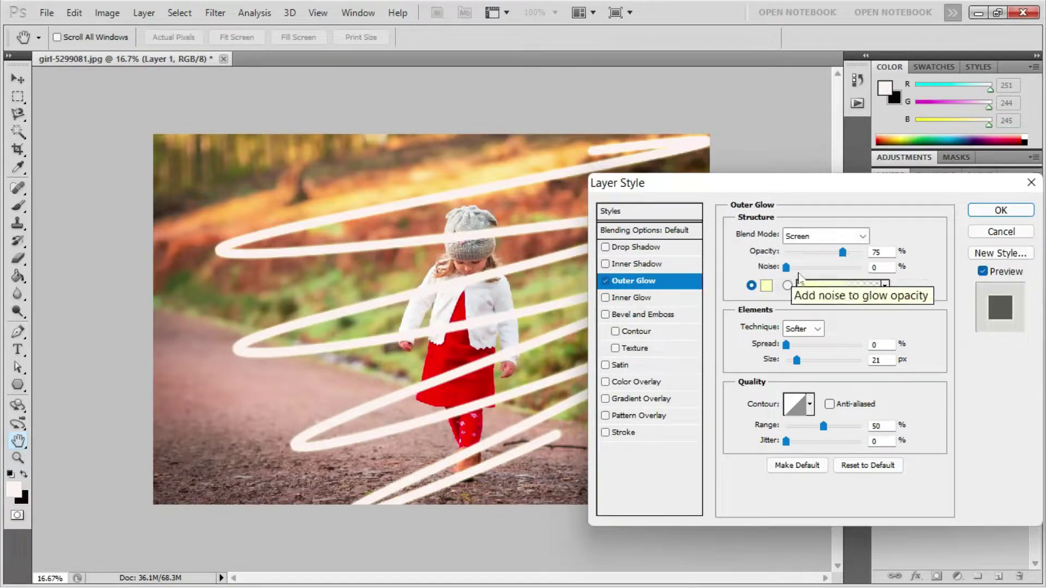
click(796, 271)
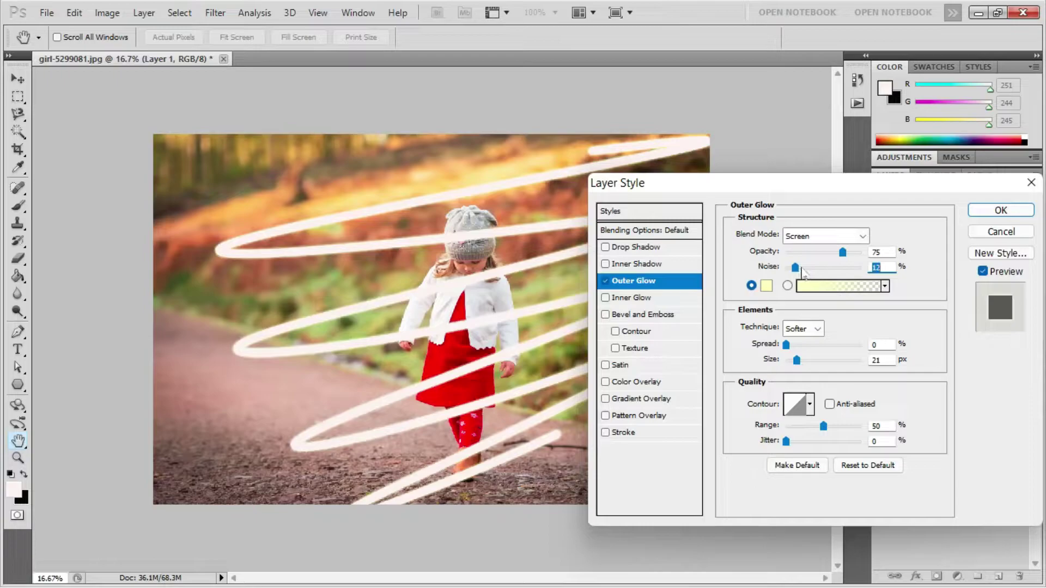
click(803, 272)
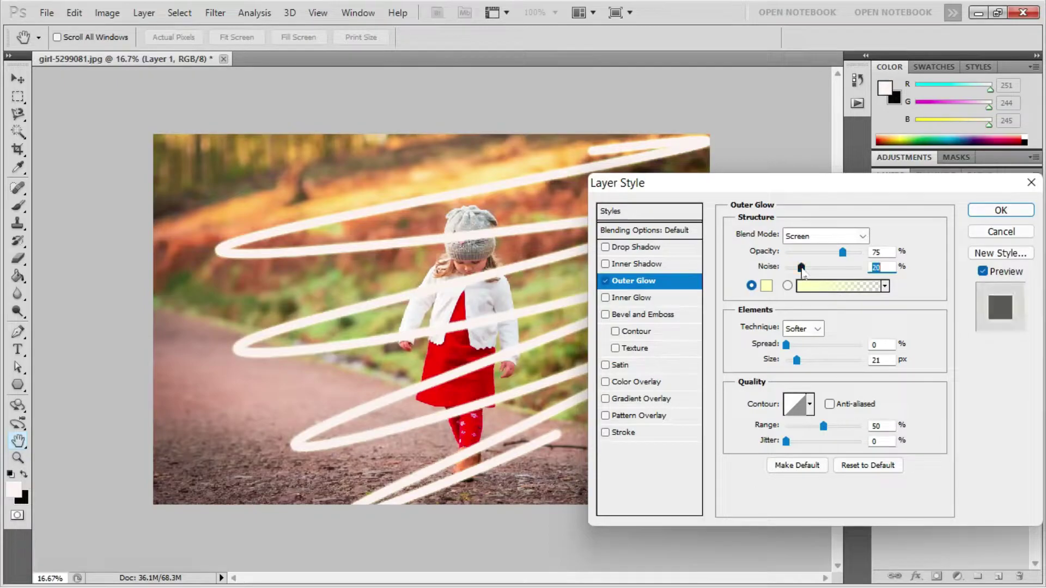
click(767, 286)
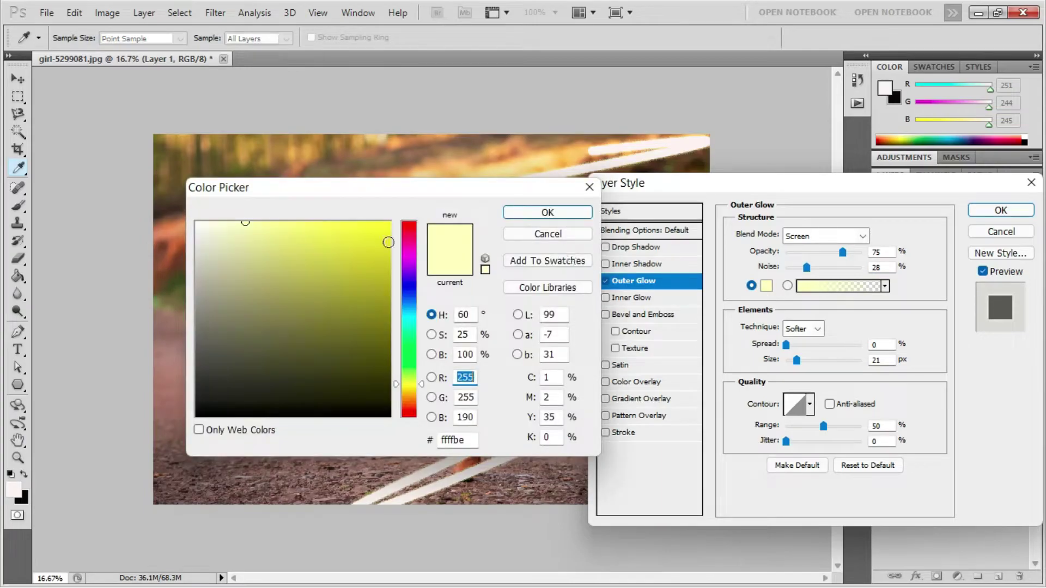
click(342, 239)
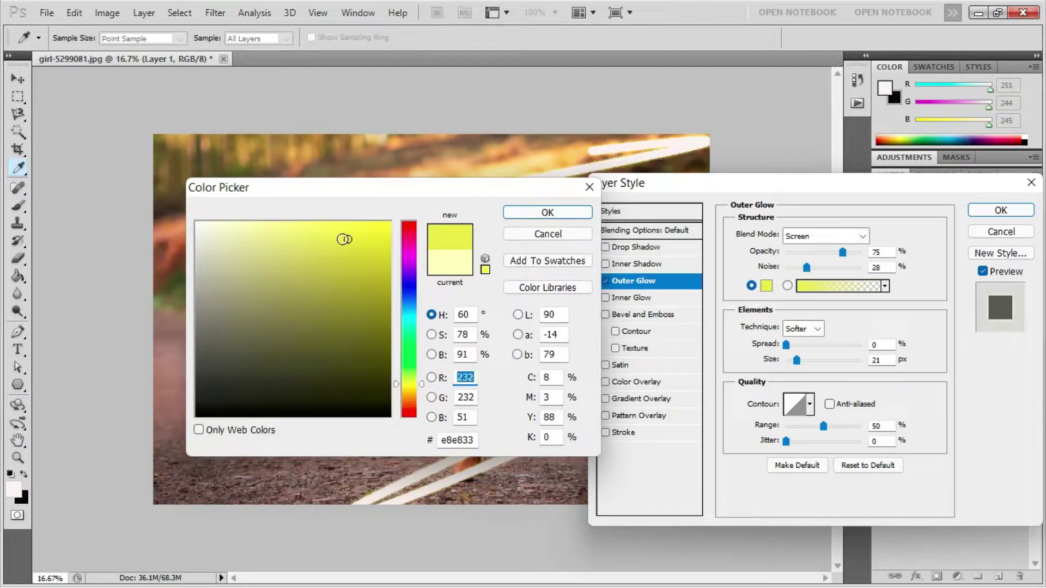
click(548, 213)
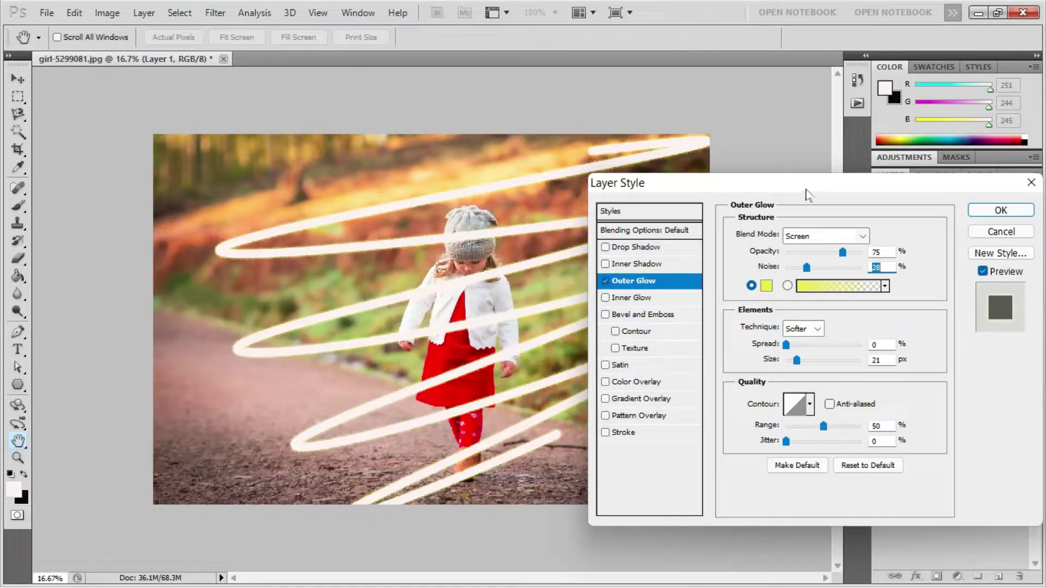
Apply the glow style and set Layer 1's blend mode to Linear Dodge (Add).
drag(807, 191, 697, 144)
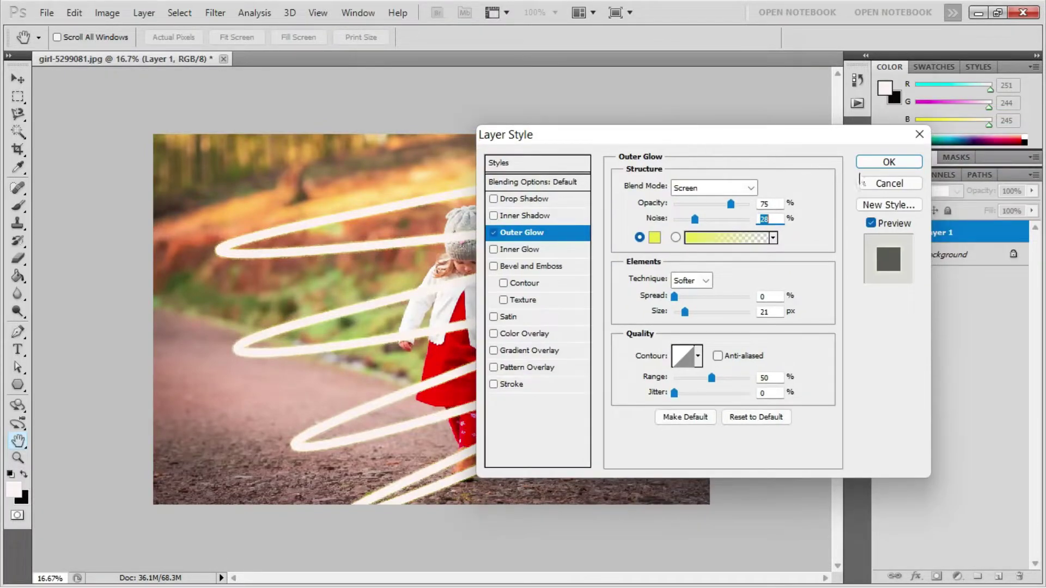
click(889, 162)
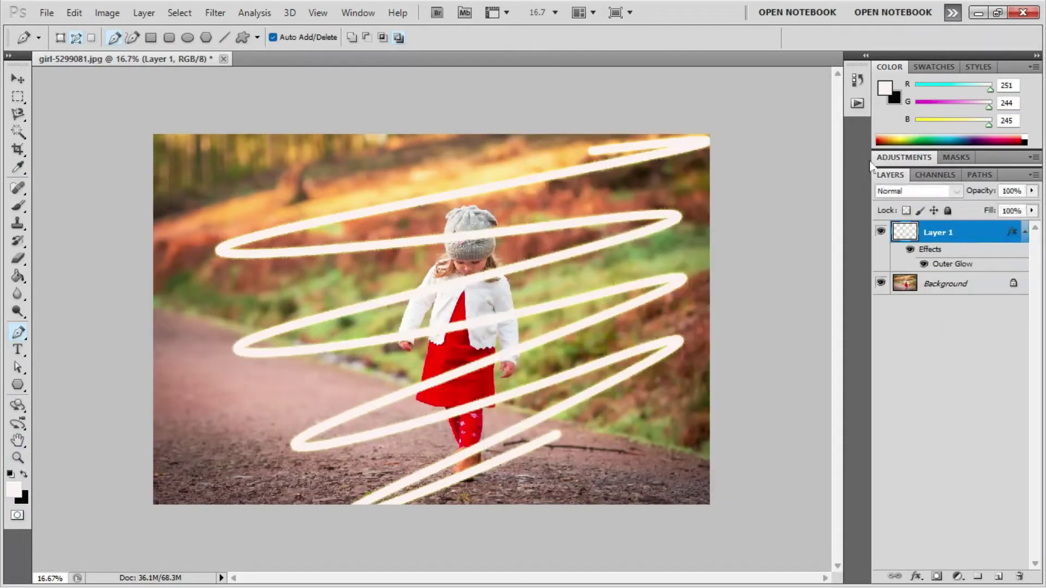
click(956, 192)
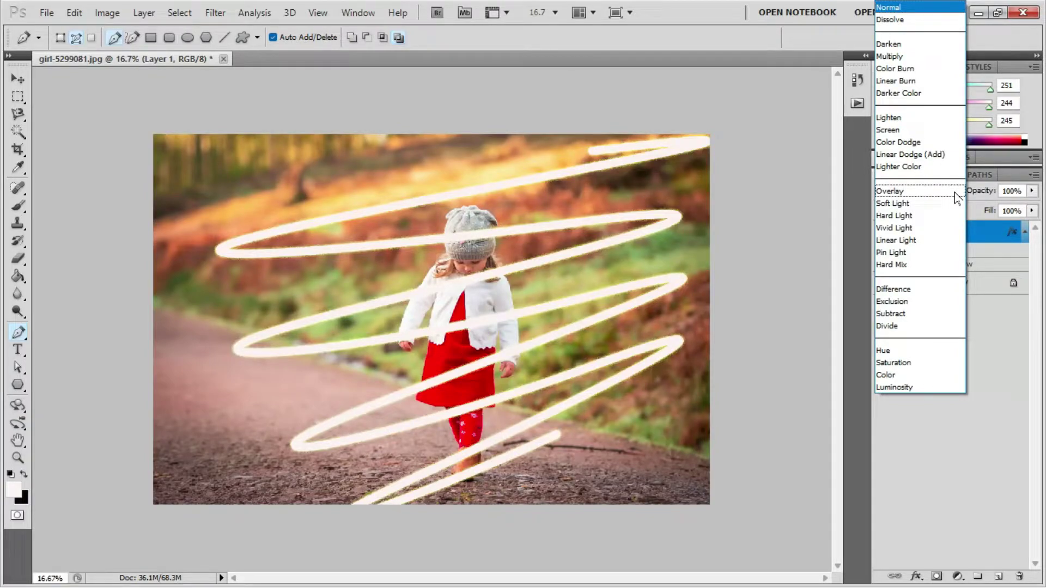
click(921, 157)
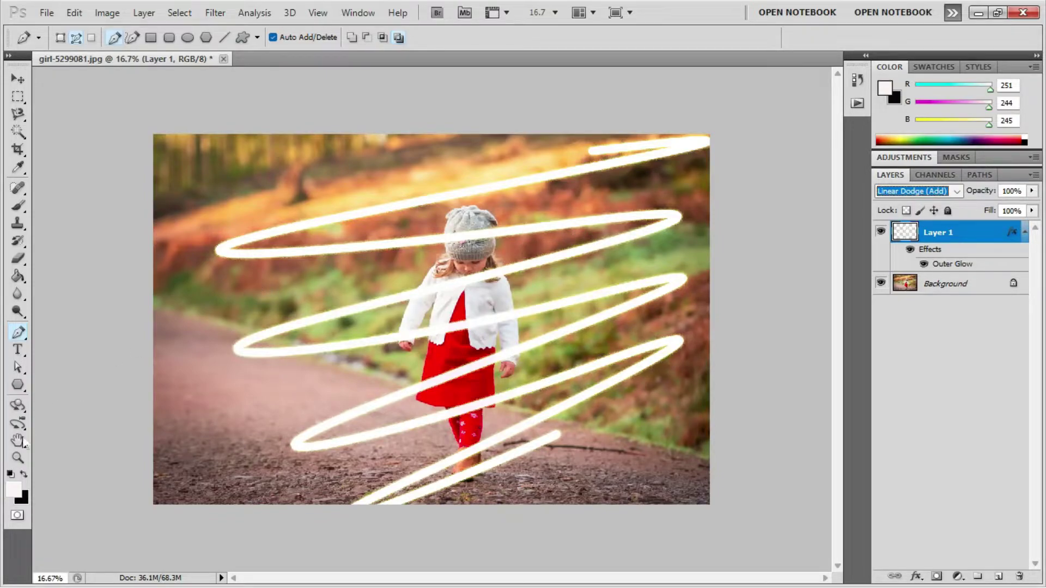
Zoom in on the girl and choose the Eraser with a hard 88 px tip.
click(19, 459)
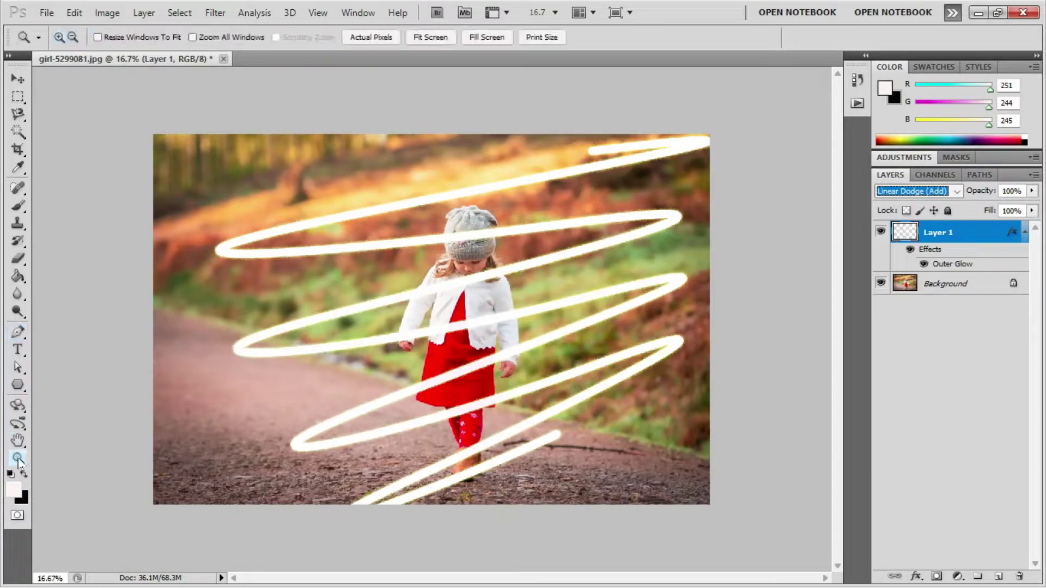
click(439, 333)
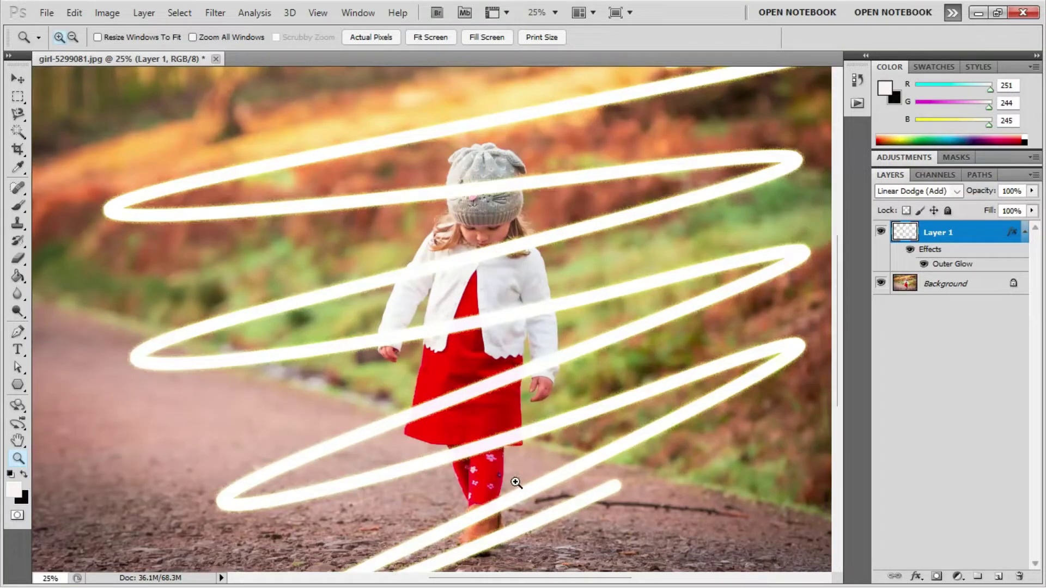
click(516, 482)
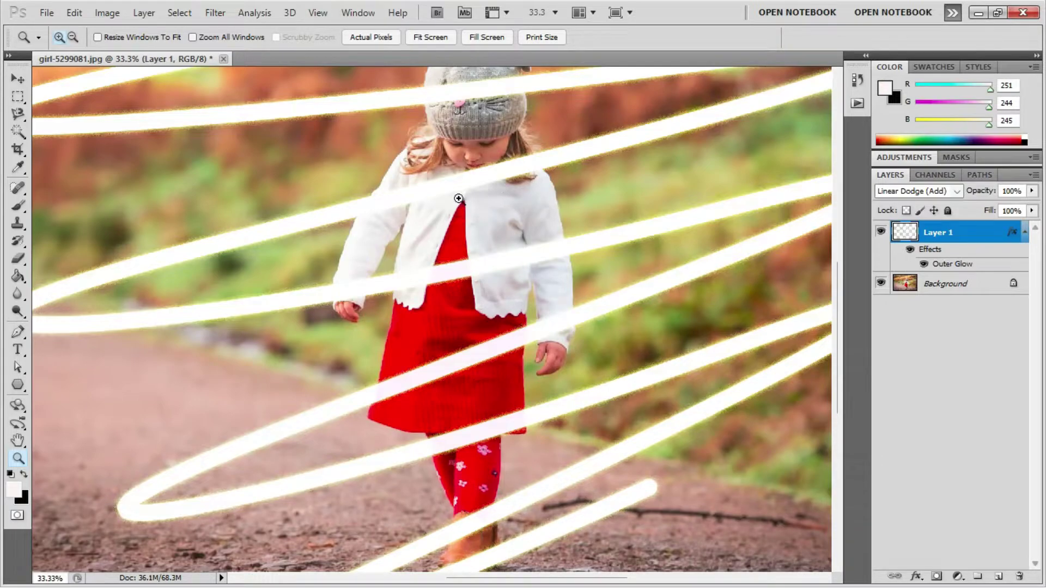
click(19, 260)
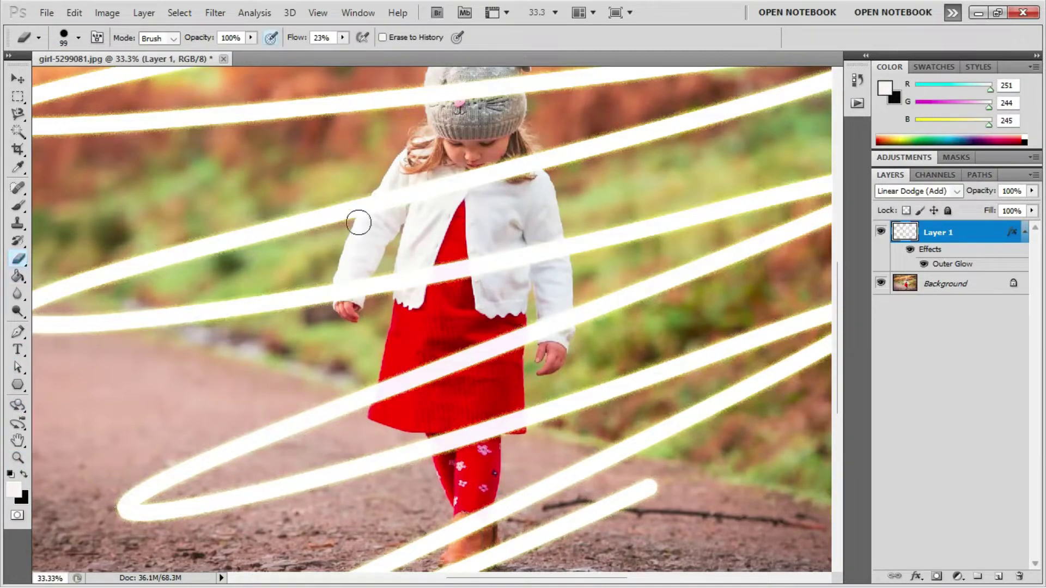
click(78, 38)
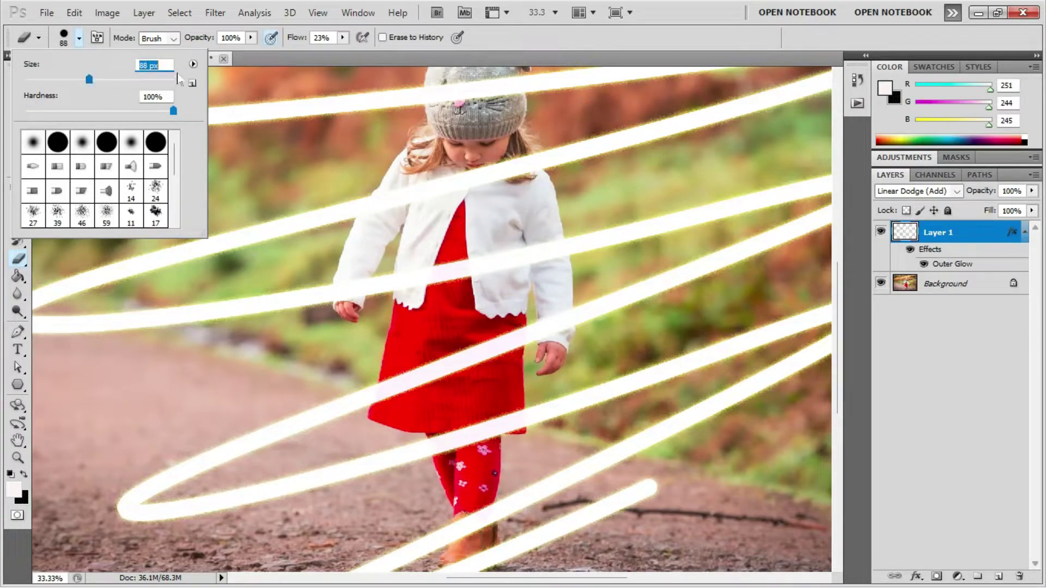
At 100% flow, erase the trail over her collar, then over her hair at 100% zoom.
click(343, 38)
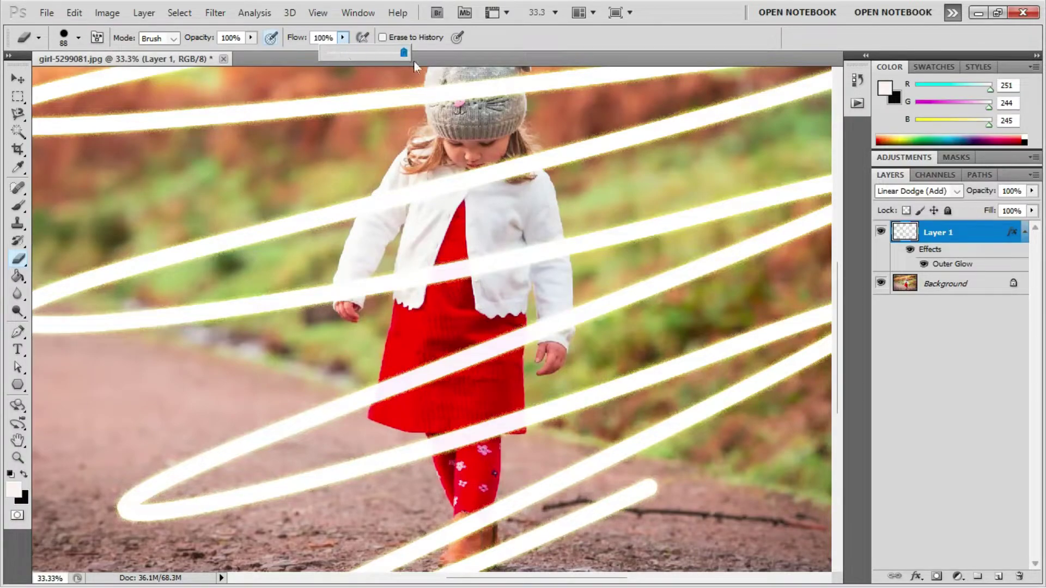
drag(506, 181, 392, 200)
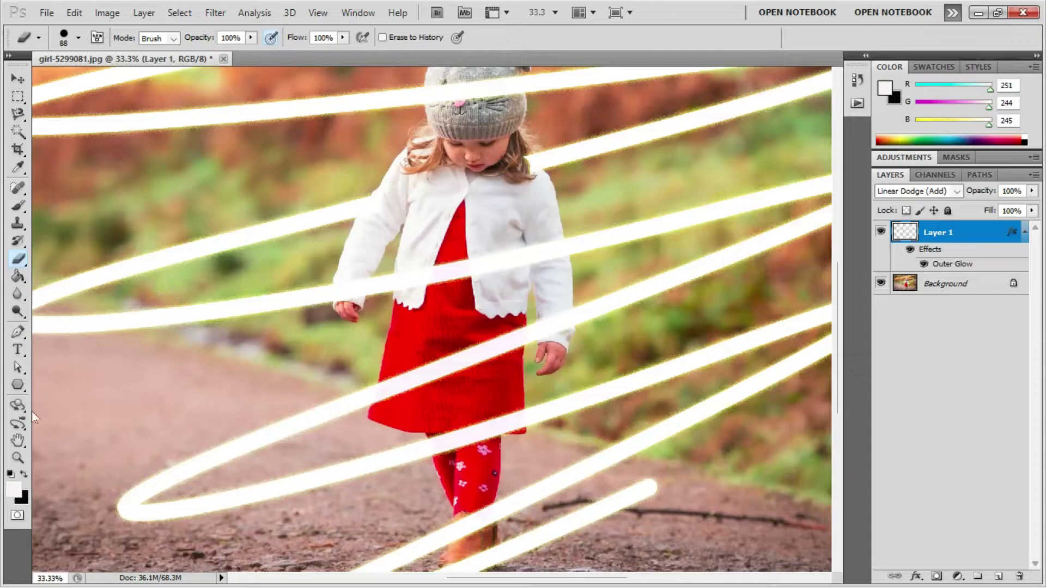
key(ctrl+plus)
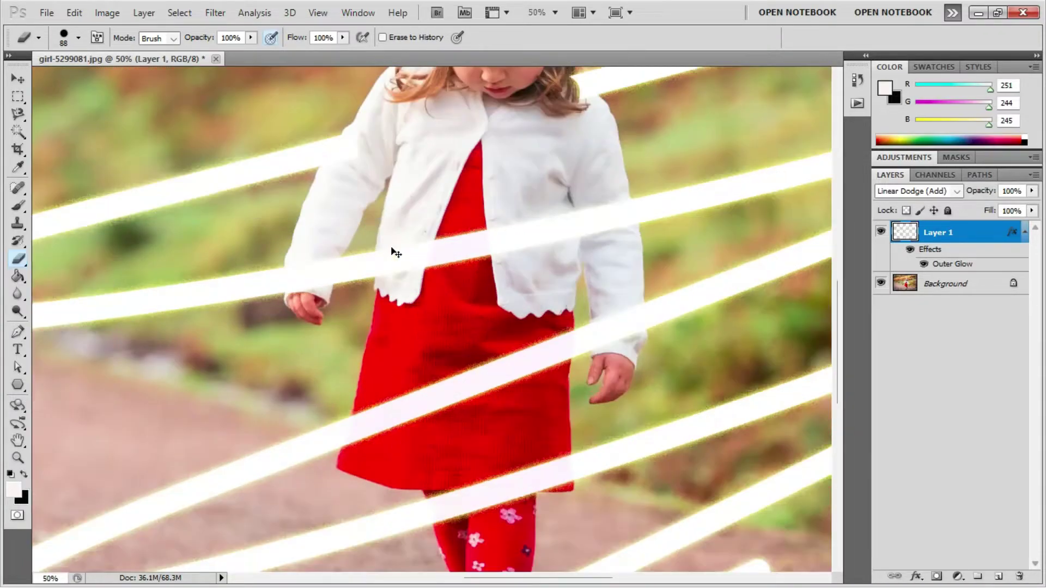
key(ctrl+plus)
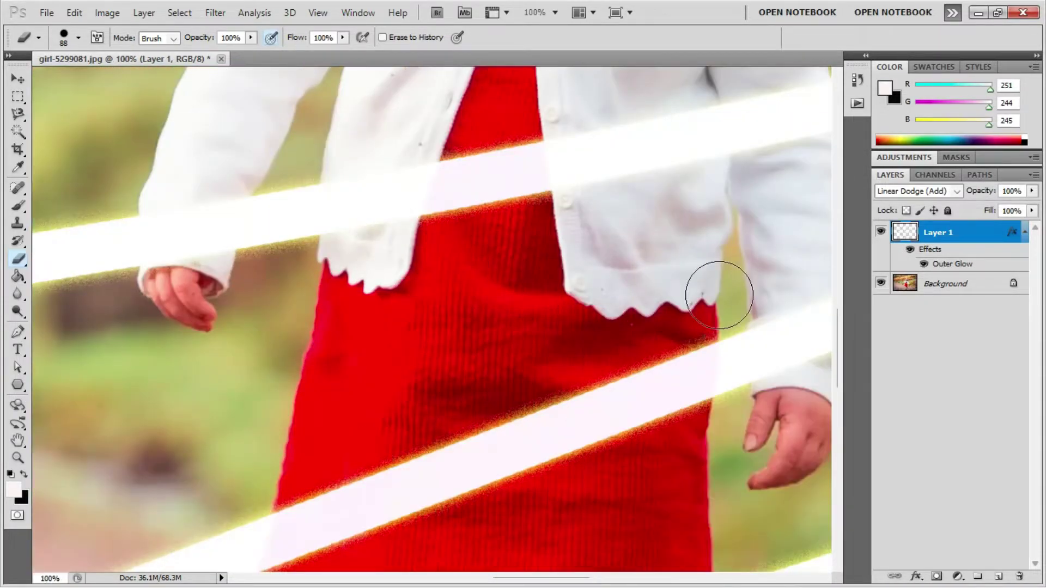
drag(837, 345, 844, 278)
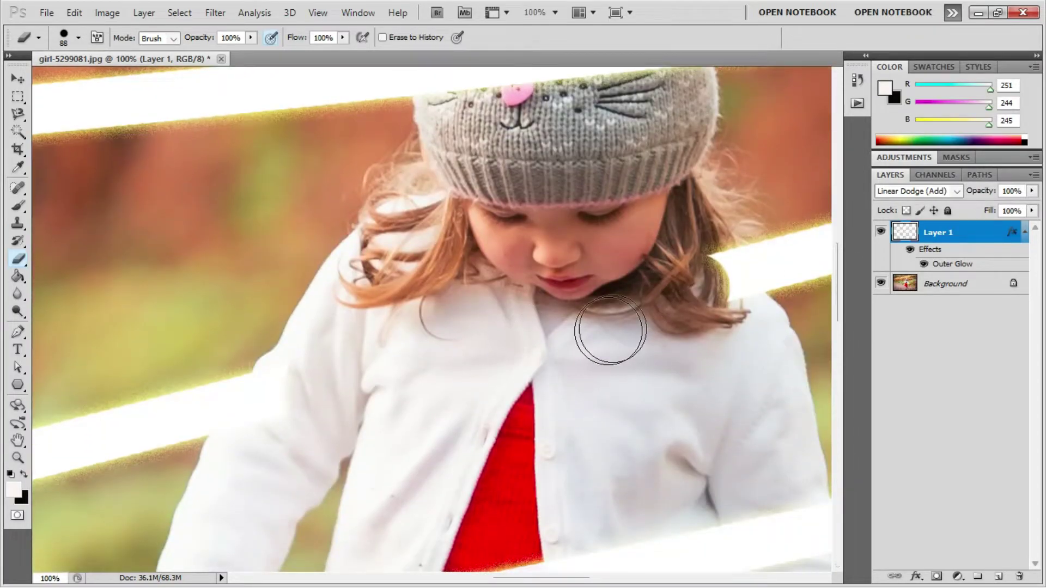
drag(723, 305, 704, 291)
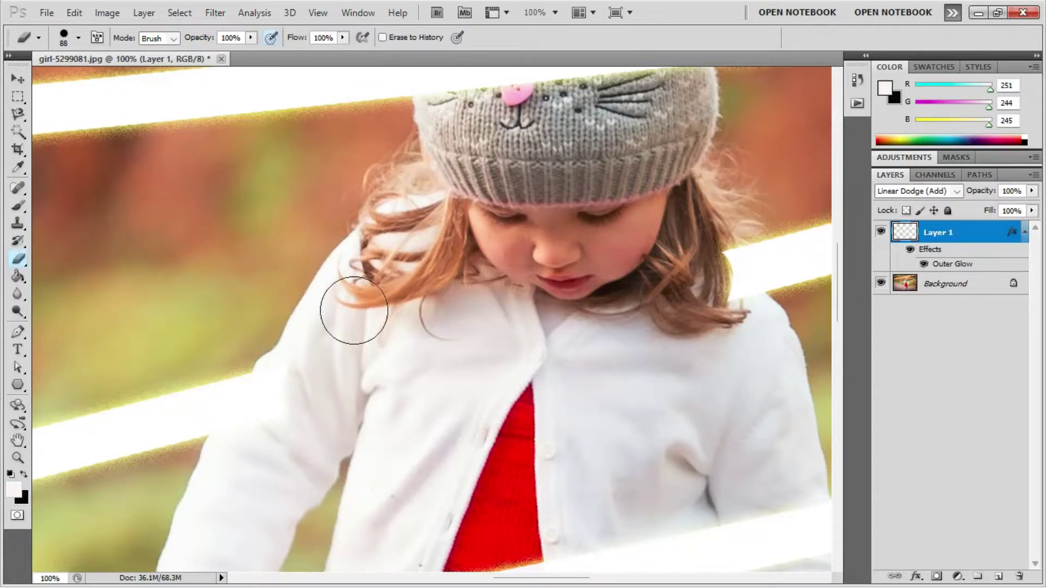
drag(724, 295, 720, 308)
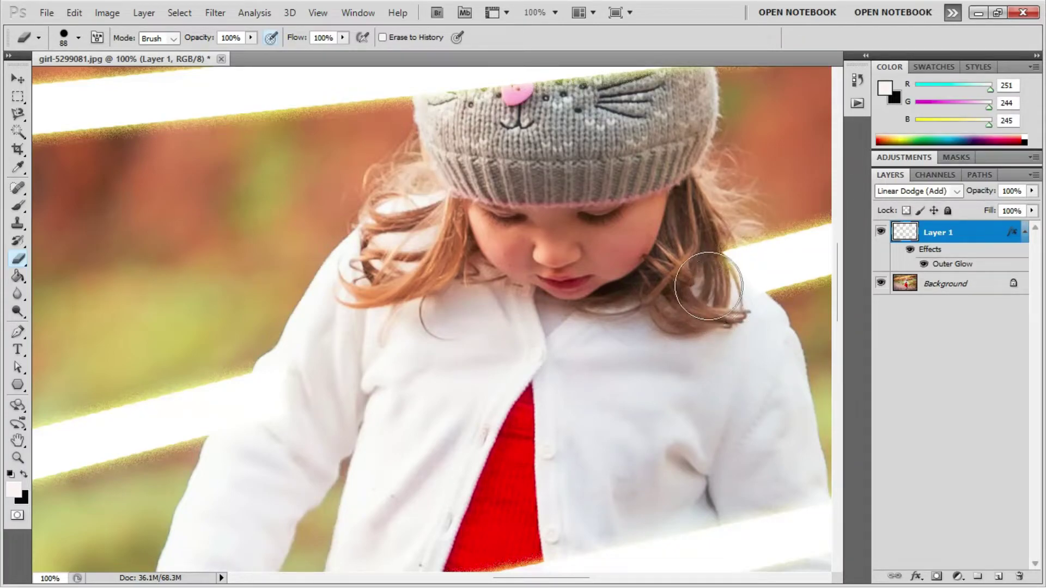
Lower eraser flow to 27% and softly fade leftover glow on the hair and sleeve.
click(344, 38)
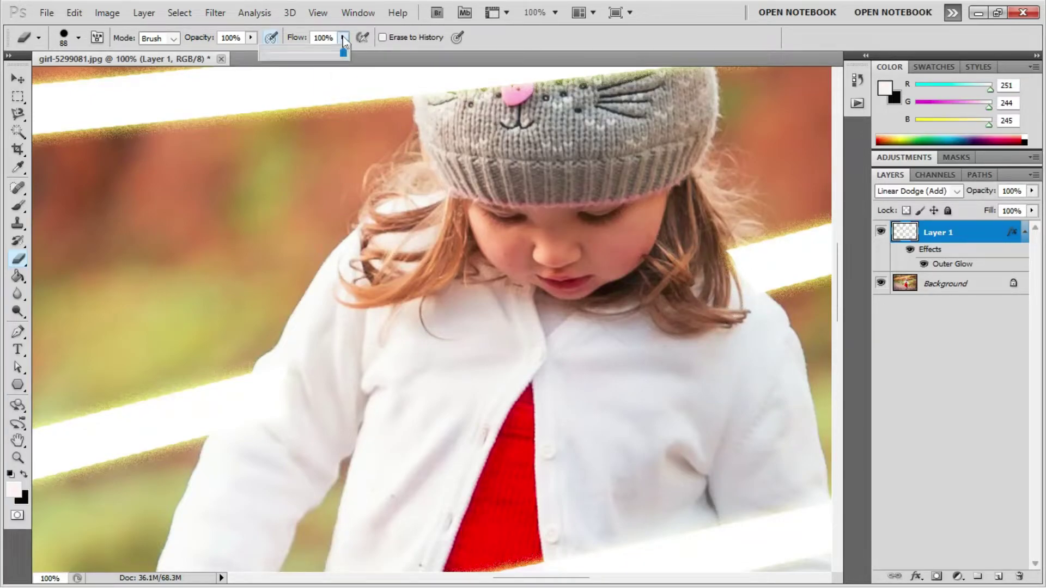
click(287, 53)
click(717, 281)
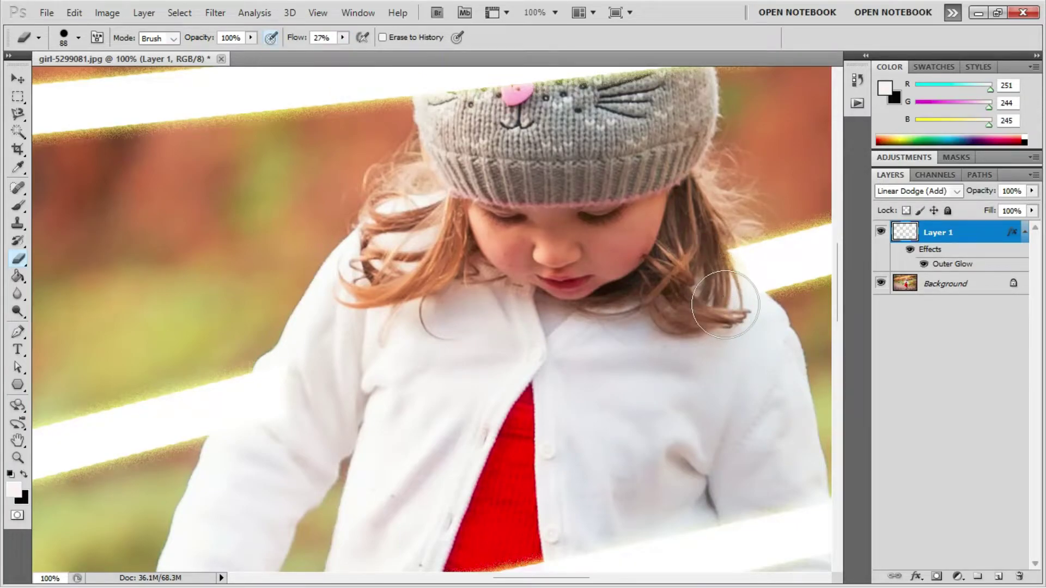
drag(704, 269, 710, 287)
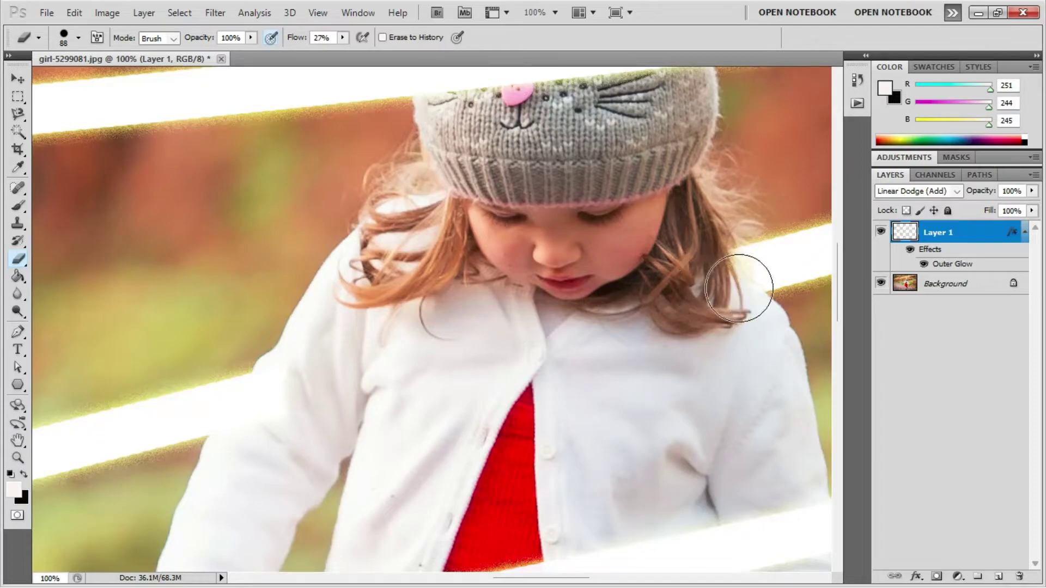
drag(710, 288, 730, 304)
drag(304, 415, 236, 434)
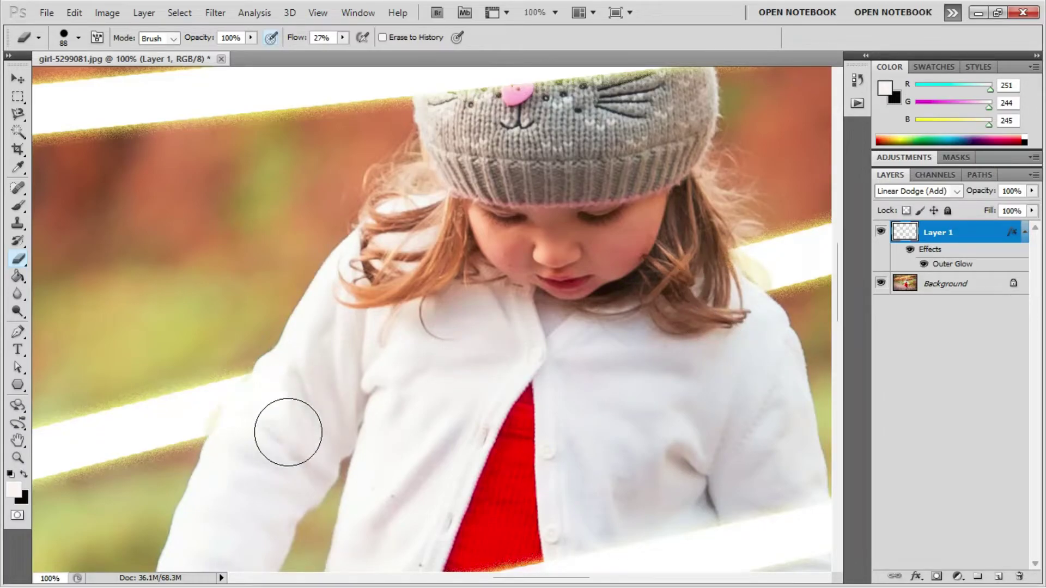
Zoom out slightly and erase the white stripes crossing the red skirt.
key(ctrl+minus)
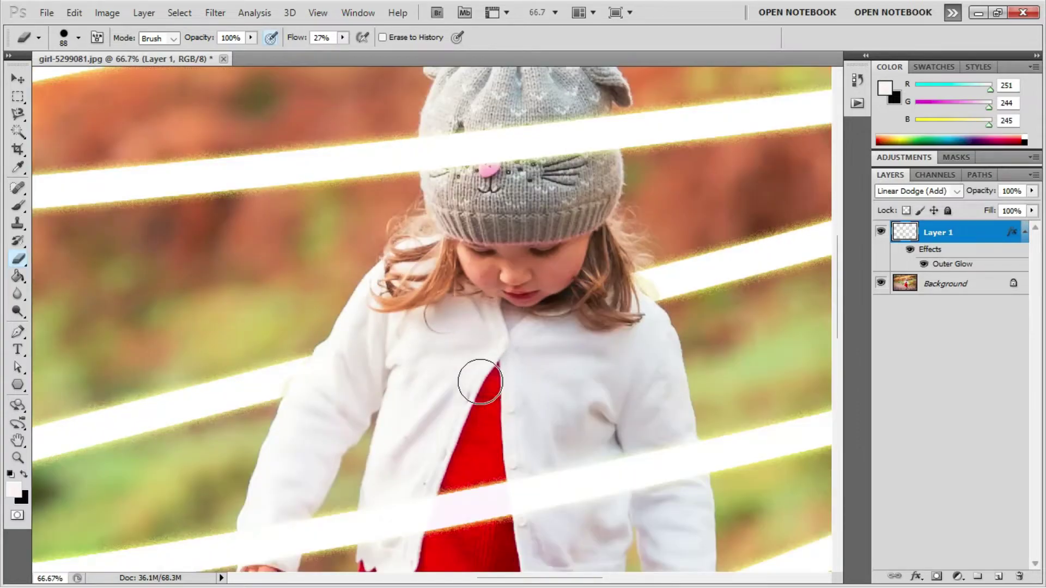
drag(837, 293, 845, 364)
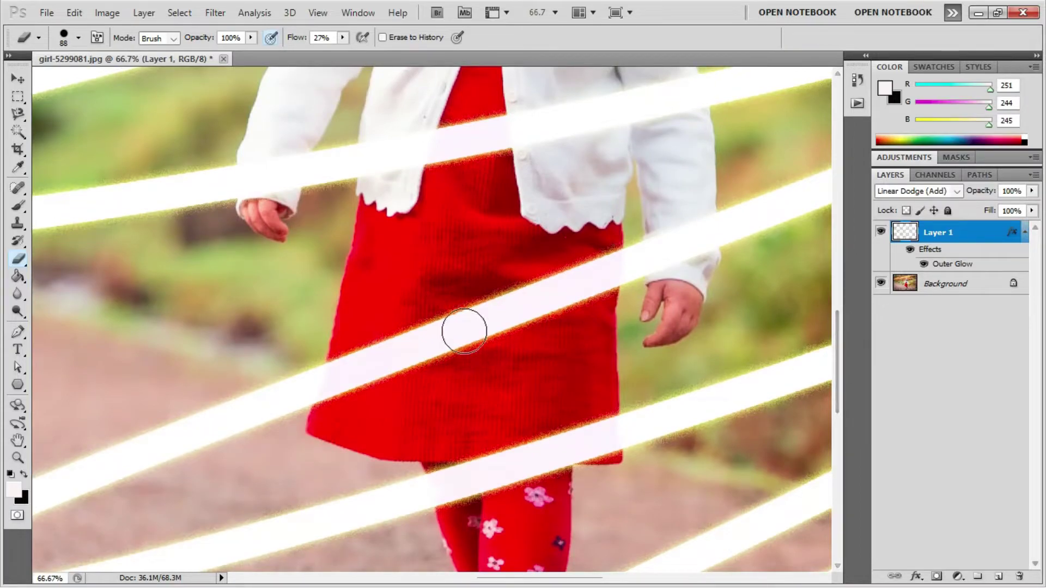
drag(433, 344, 460, 328)
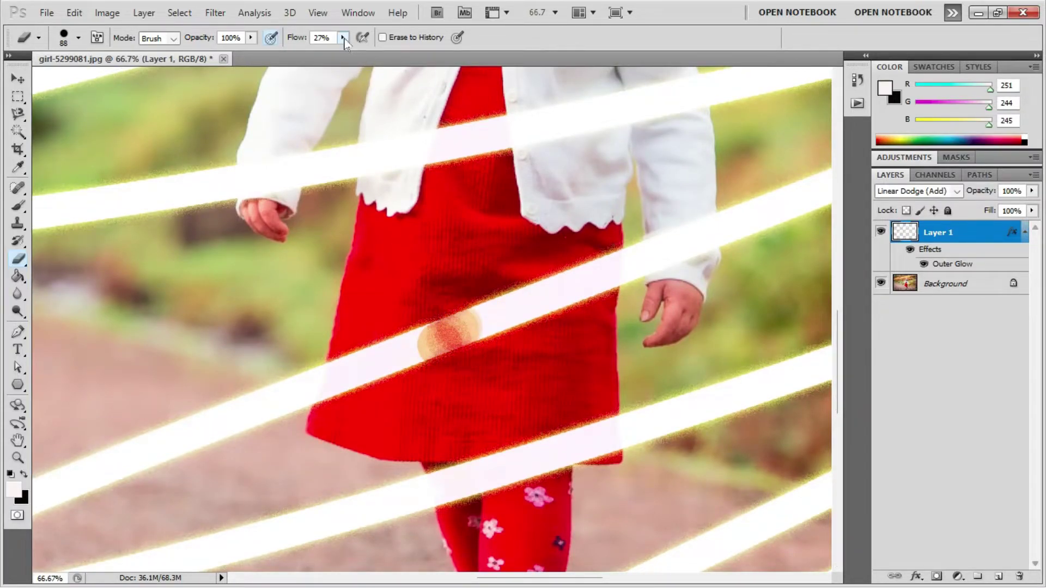
click(344, 38)
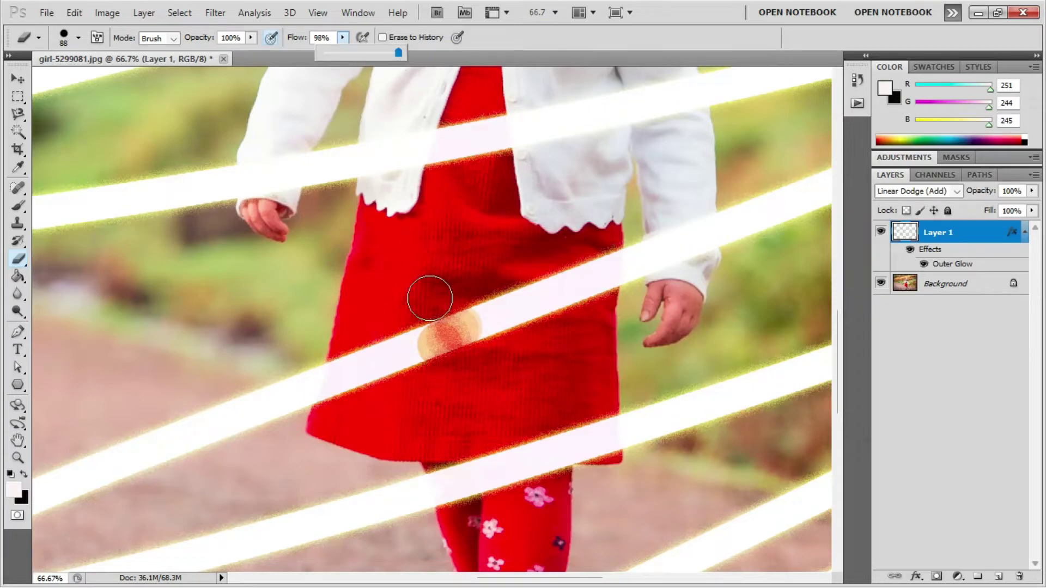
drag(432, 338, 582, 284)
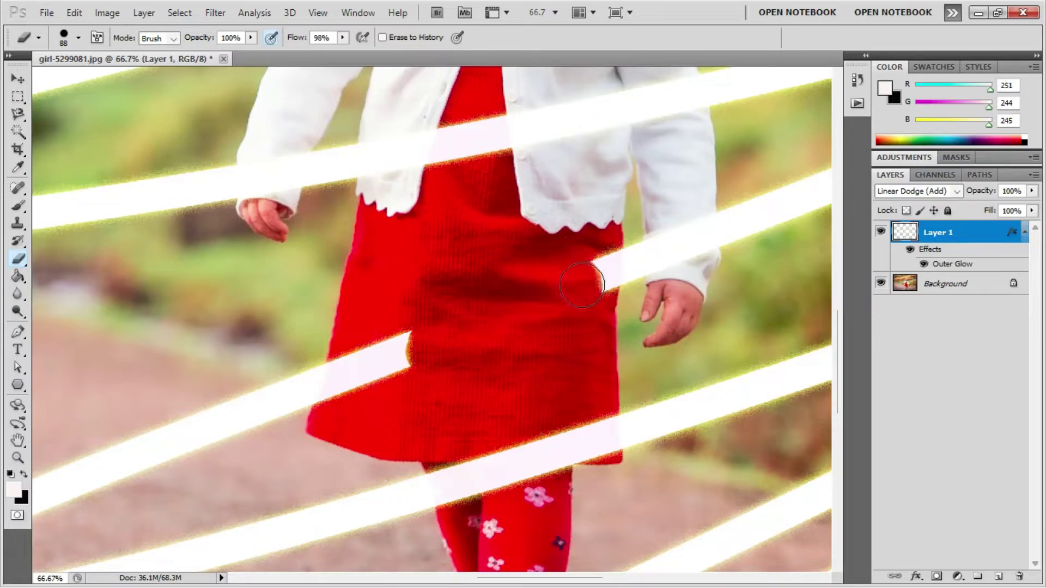
drag(422, 344, 353, 379)
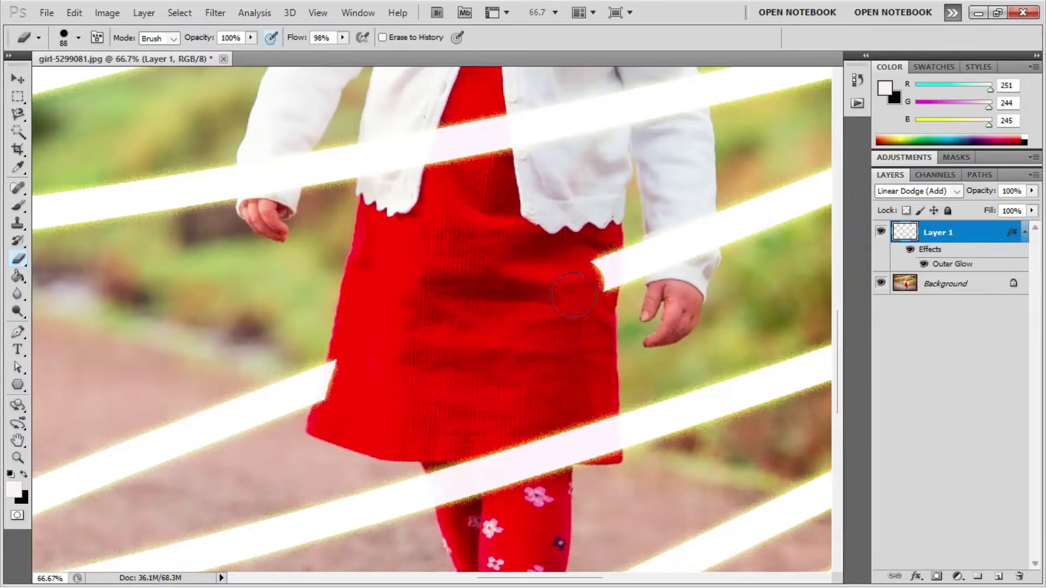
drag(574, 295, 595, 263)
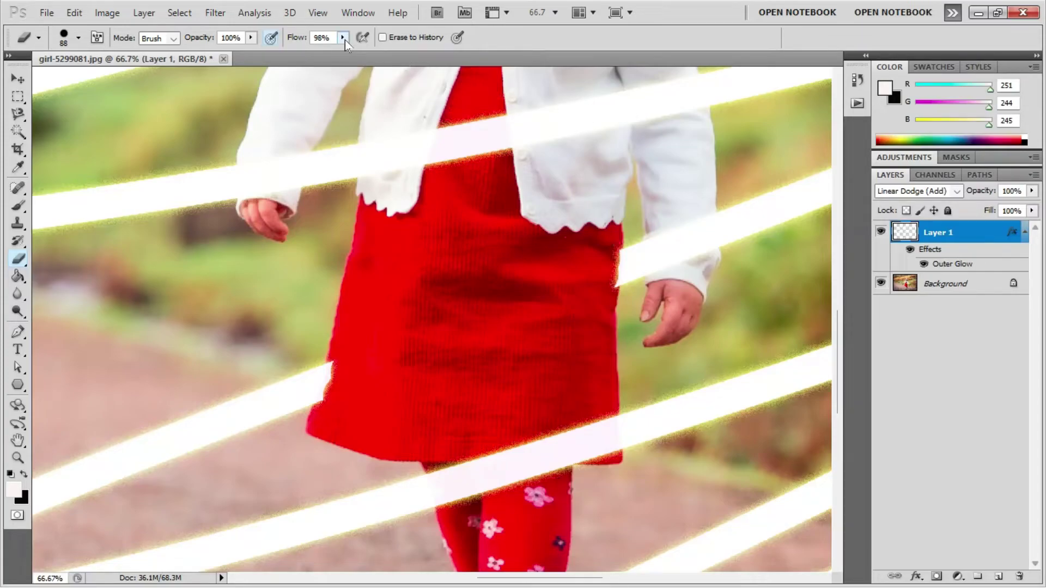
At 16% flow, erase stripe ends at the skirt's lower-left and right edges, toggling the last erase.
click(343, 38)
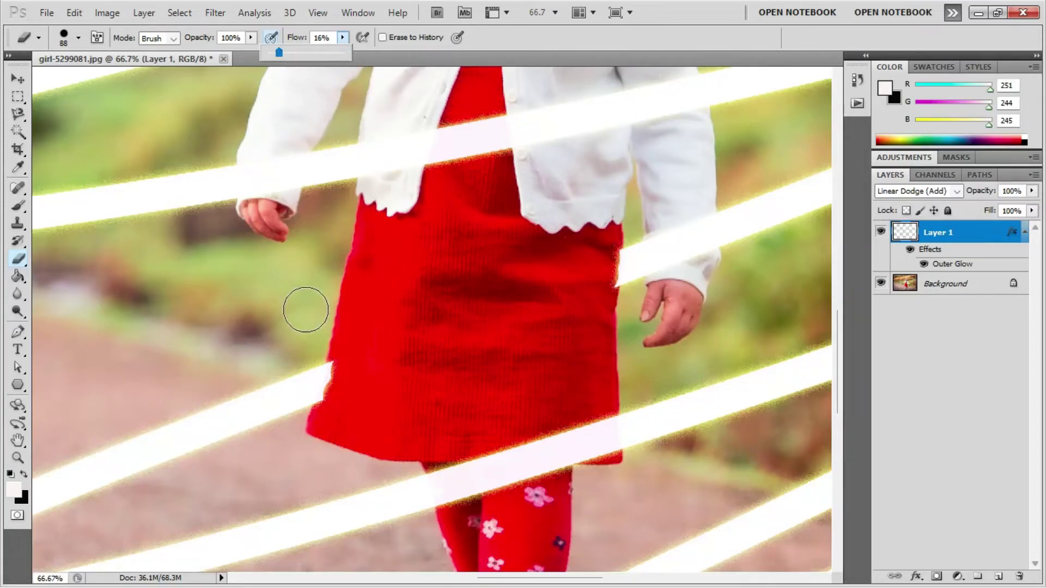
click(315, 362)
mouse_move(332, 402)
mouse_down()
mouse_move(334, 373)
mouse_move(320, 374)
mouse_move(333, 377)
mouse_move(315, 397)
mouse_move(327, 376)
mouse_move(336, 399)
mouse_up()
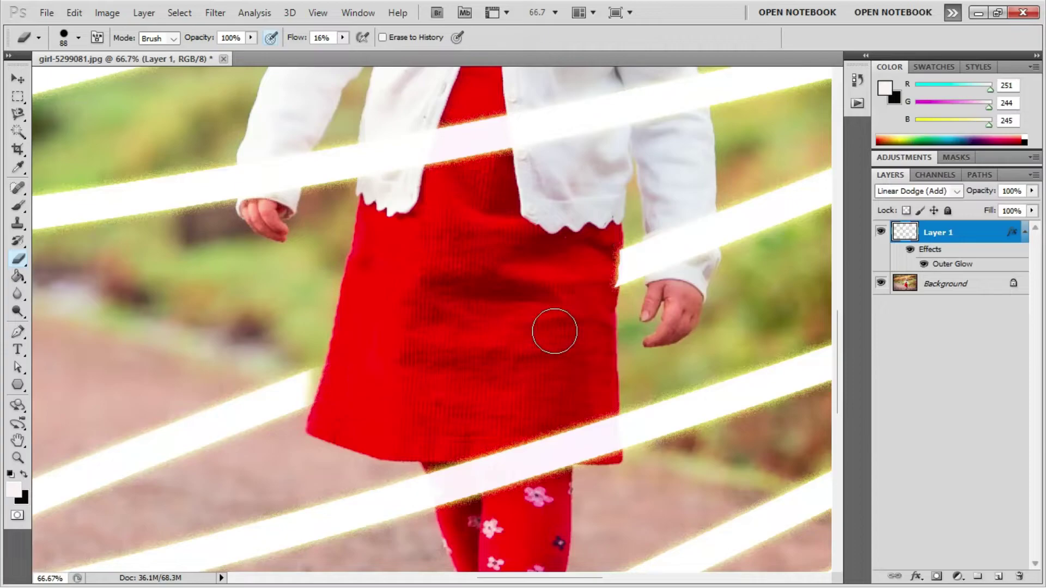
mouse_move(555, 332)
mouse_down()
mouse_move(612, 280)
mouse_move(603, 252)
mouse_move(607, 289)
mouse_move(597, 299)
mouse_up()
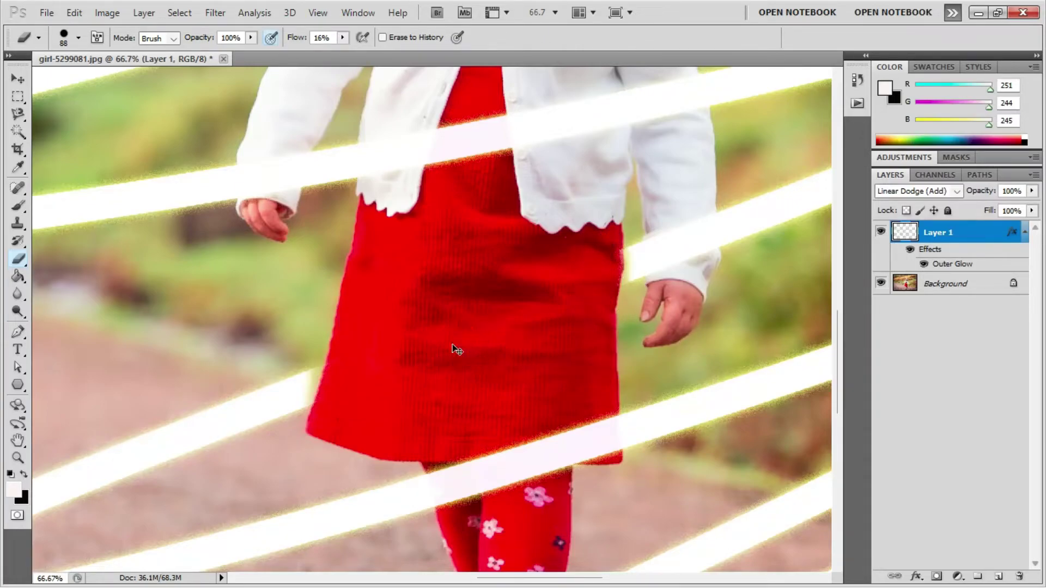
key(ctrl+z)
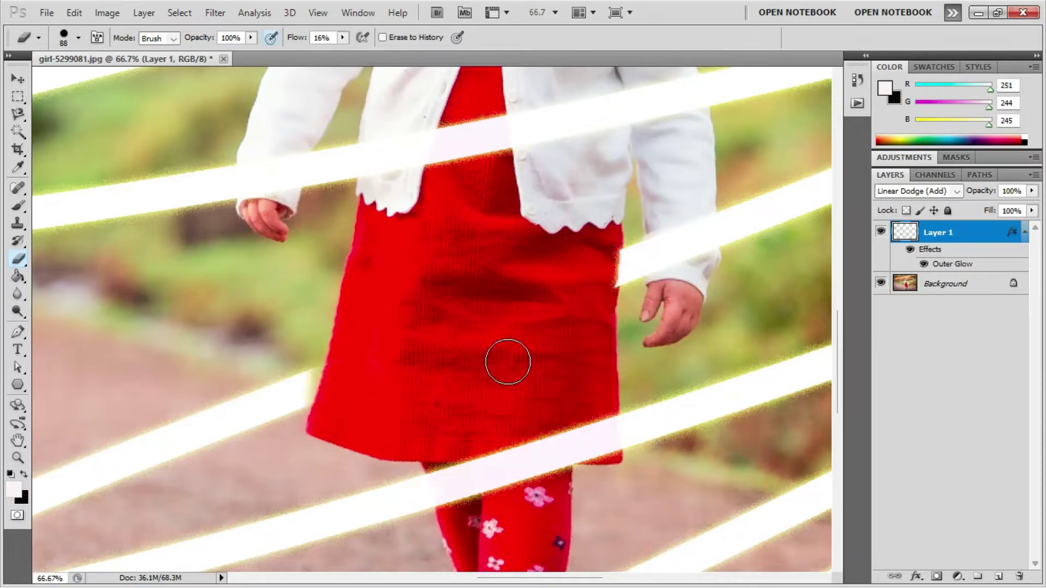
key(ctrl+z)
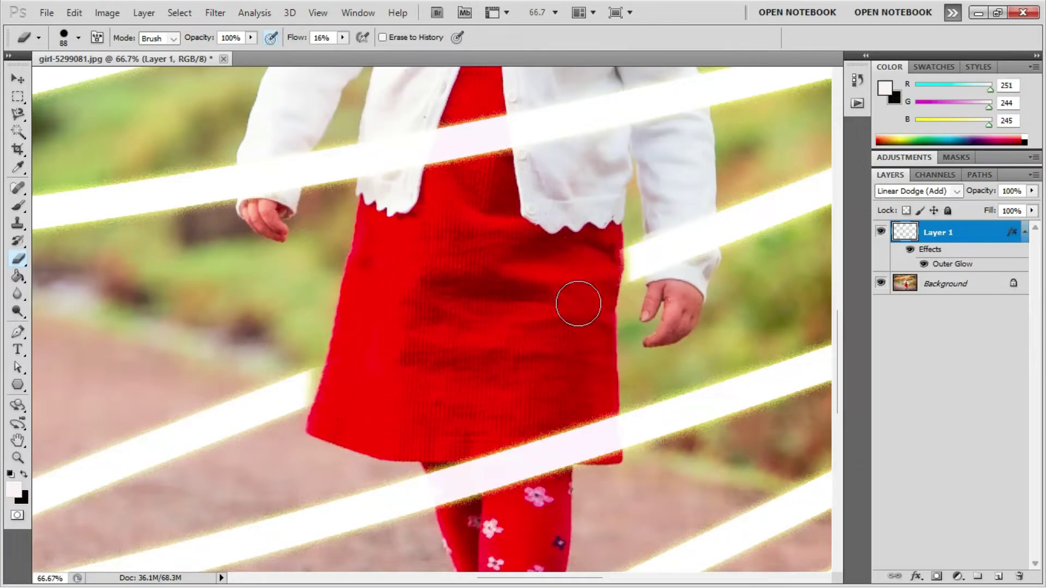
key(ctrl+z)
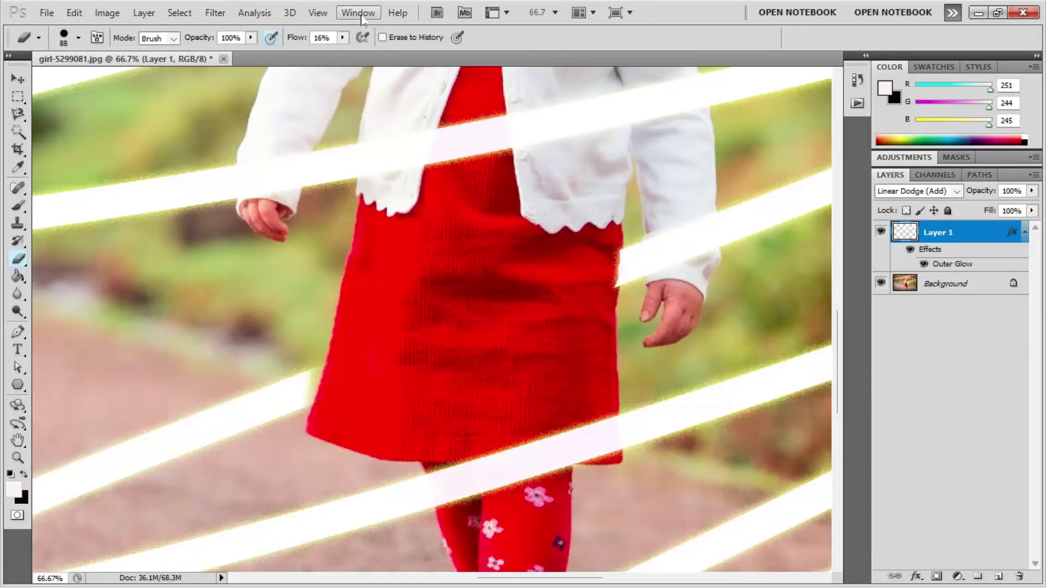
Show the History panel, step between Eraser states, and erase the stripe tip at the skirt's right edge.
click(359, 13)
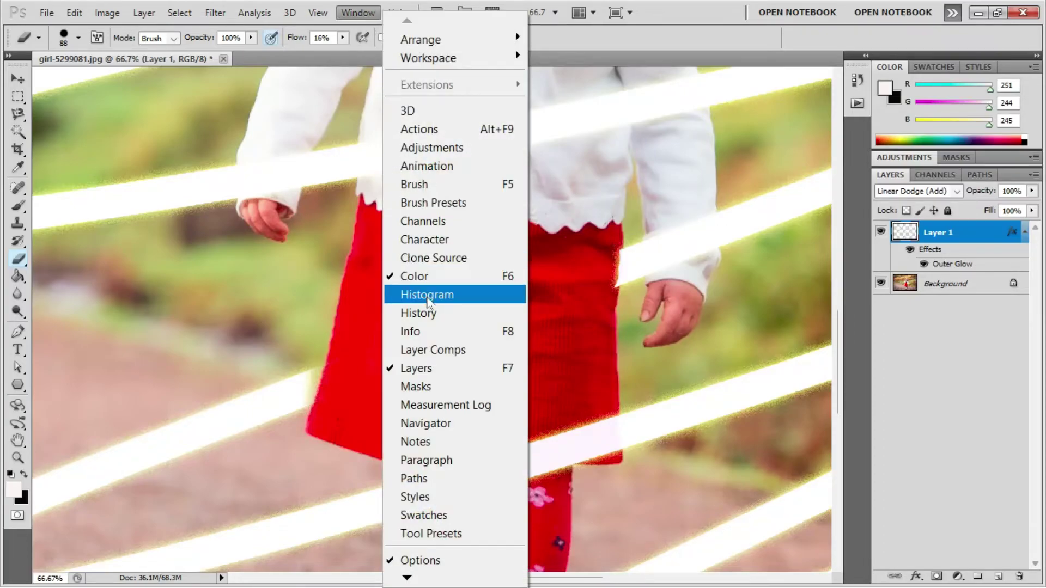
click(427, 313)
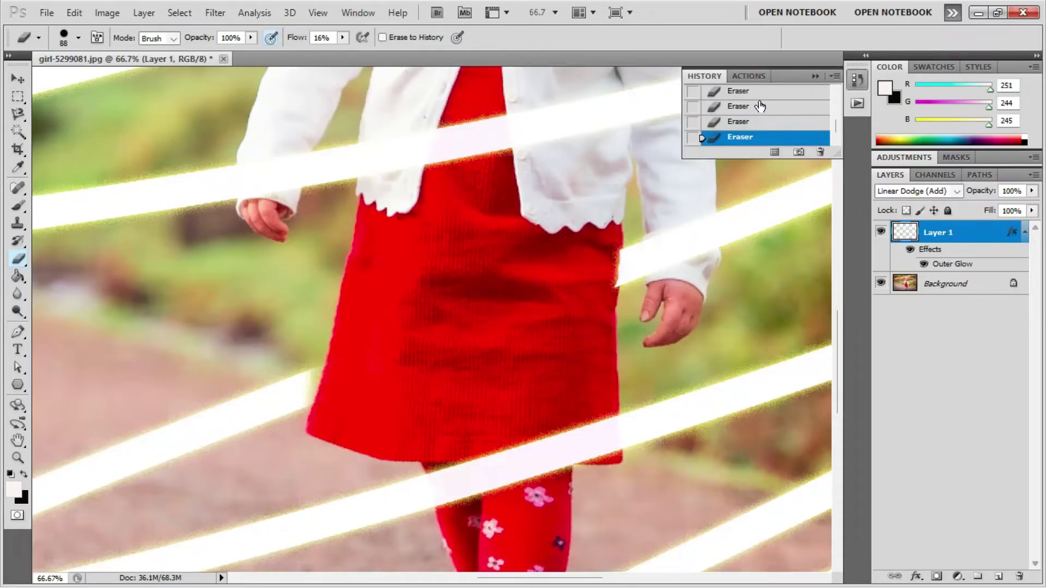
click(739, 108)
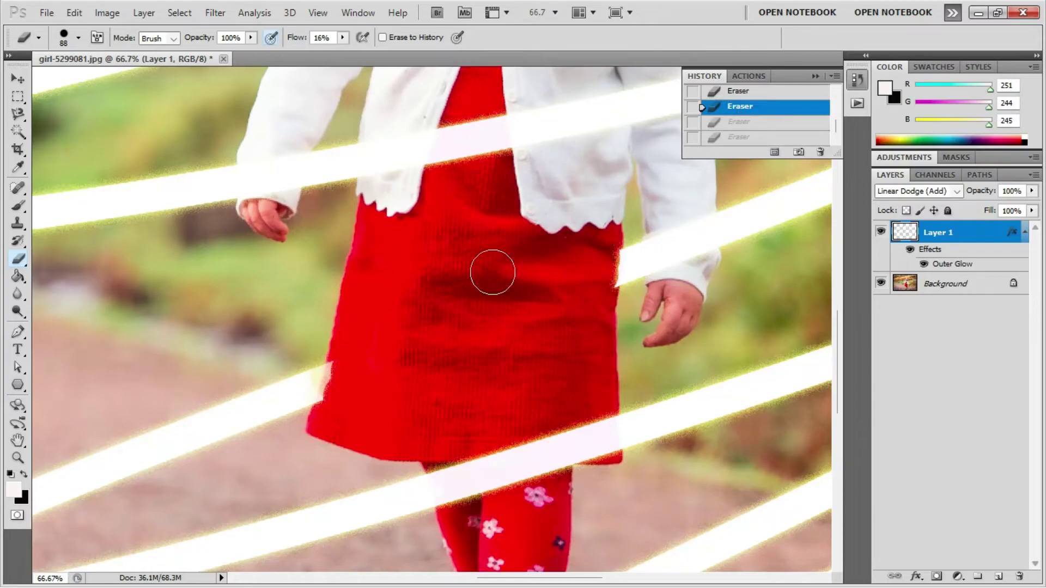
key(ctrl+shift+z)
key(ctrl+shift+z)
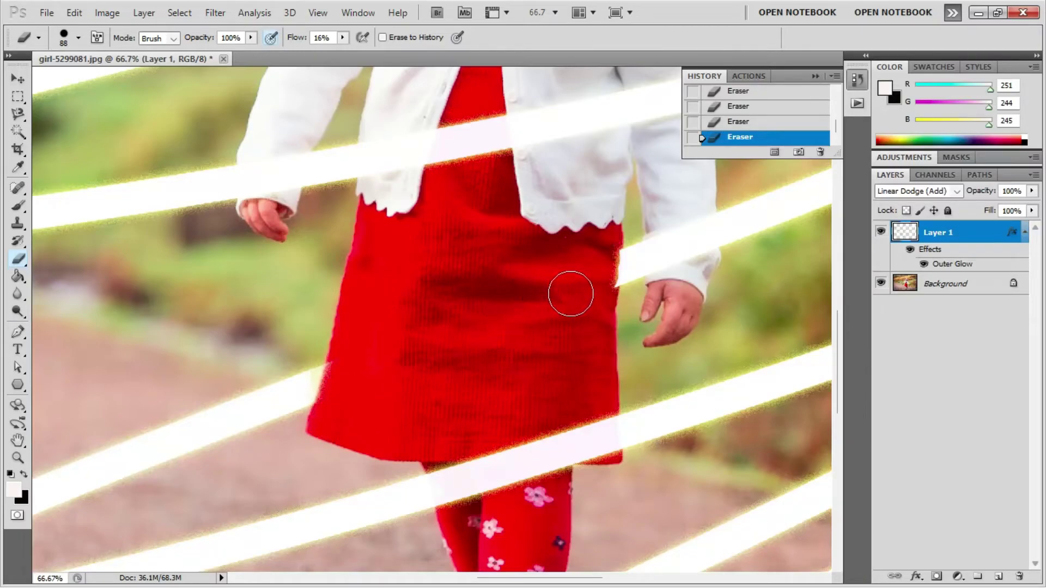
drag(597, 290, 604, 266)
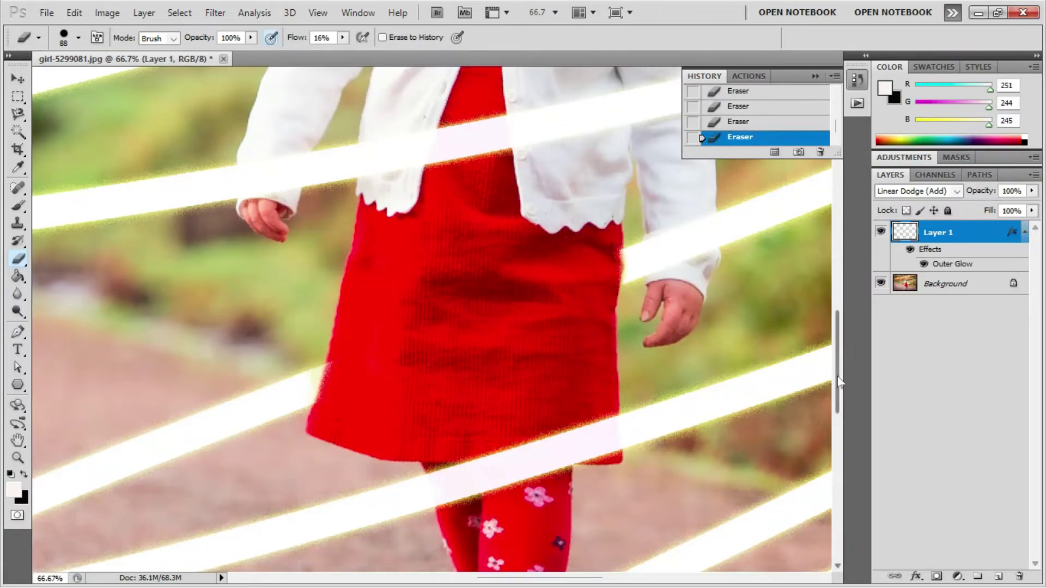
drag(838, 381, 836, 444)
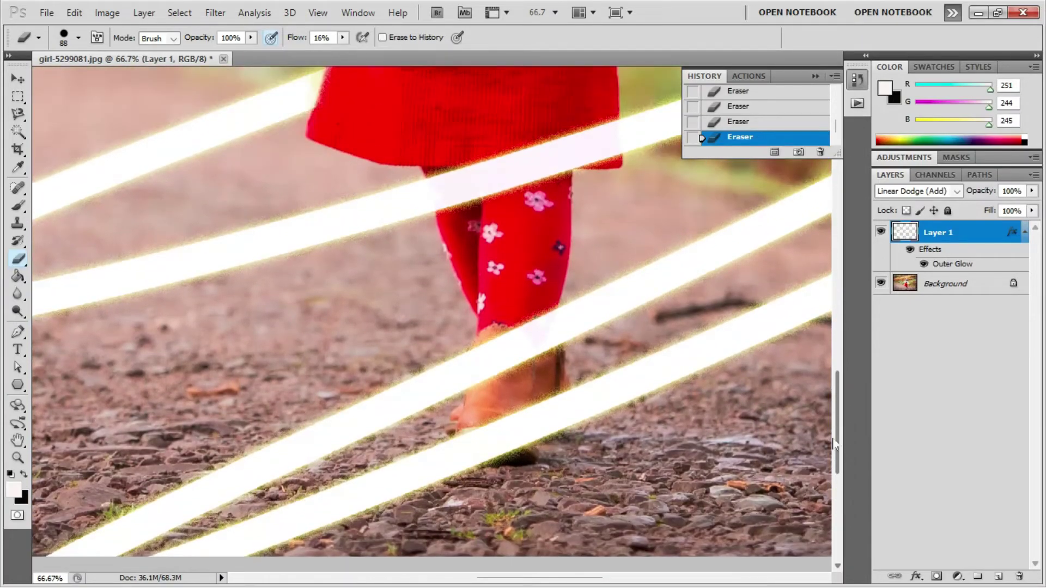
Erase the glow stripe over the boot and leg at 12% eraser flow, then fit the photo on screen.
click(343, 38)
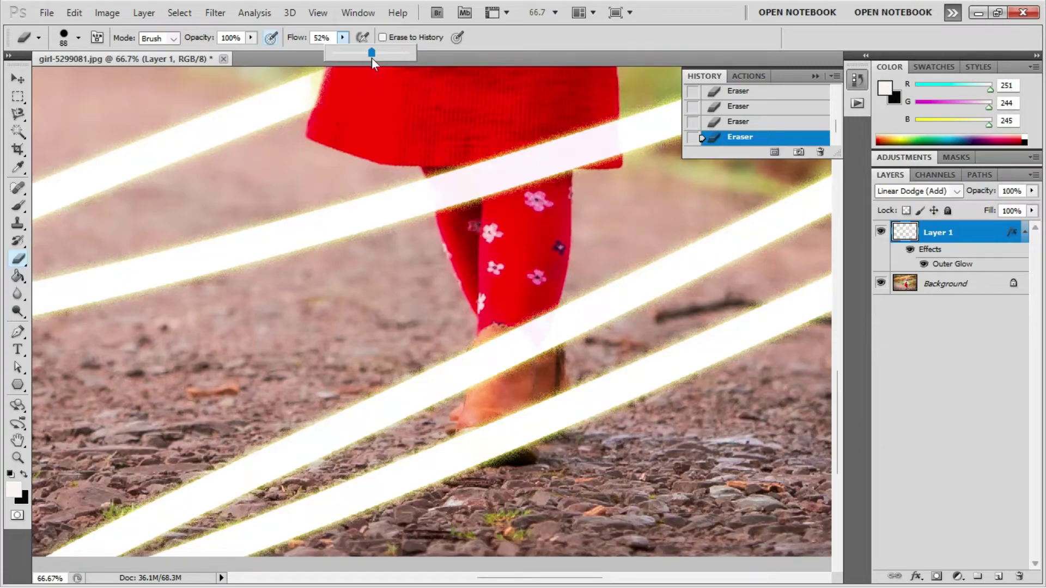
mouse_move(514, 345)
mouse_down()
mouse_move(490, 376)
mouse_move(494, 362)
mouse_move(524, 350)
mouse_move(495, 347)
mouse_move(491, 377)
mouse_move(535, 336)
mouse_up()
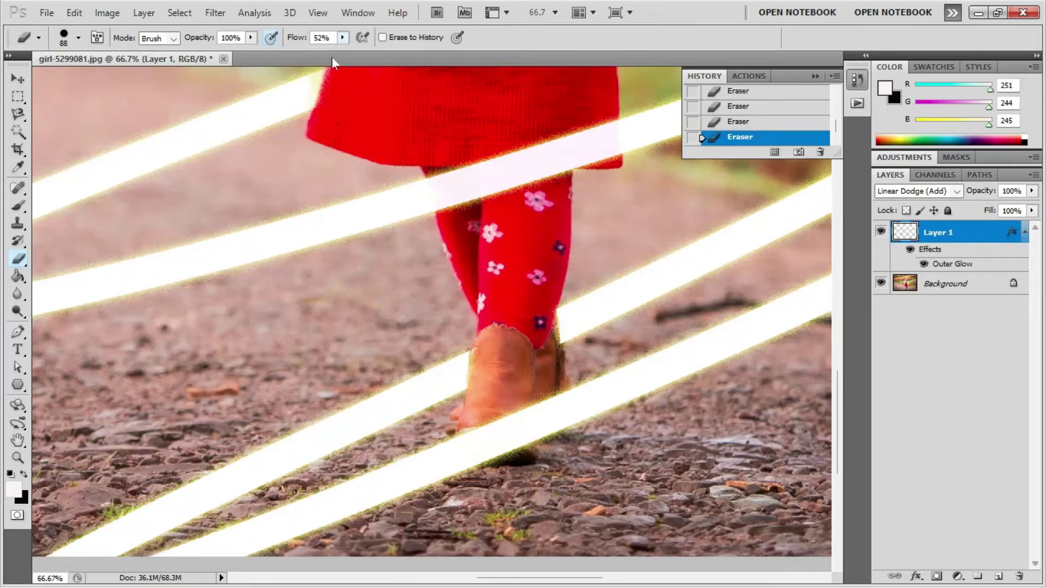
click(343, 38)
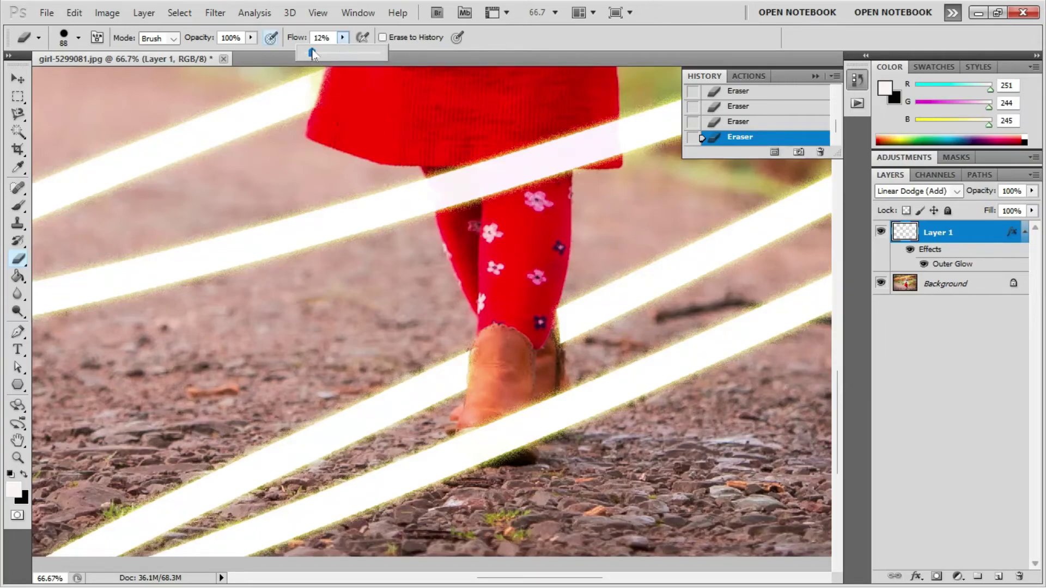
click(458, 367)
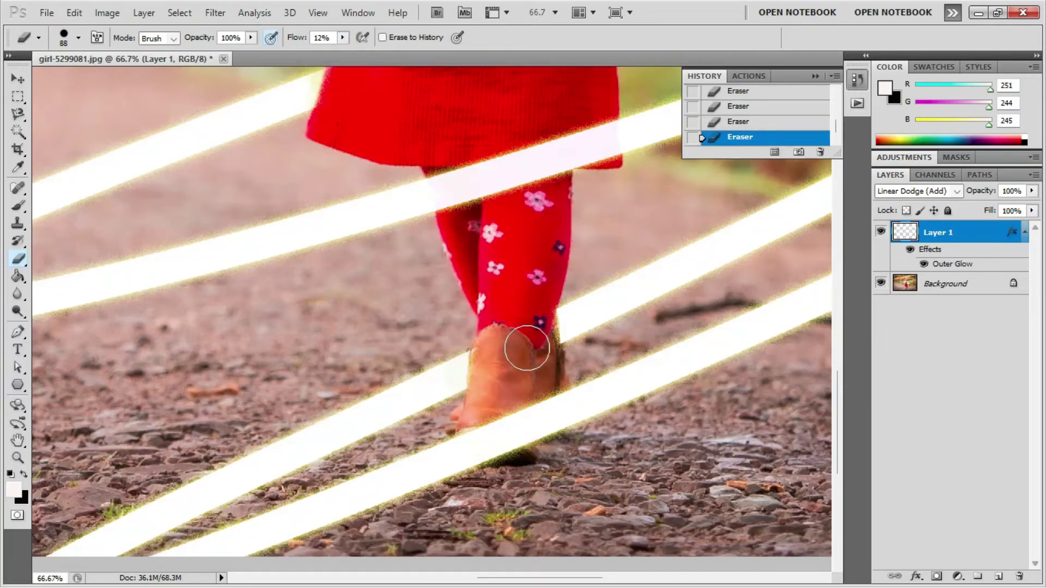
drag(527, 348, 555, 336)
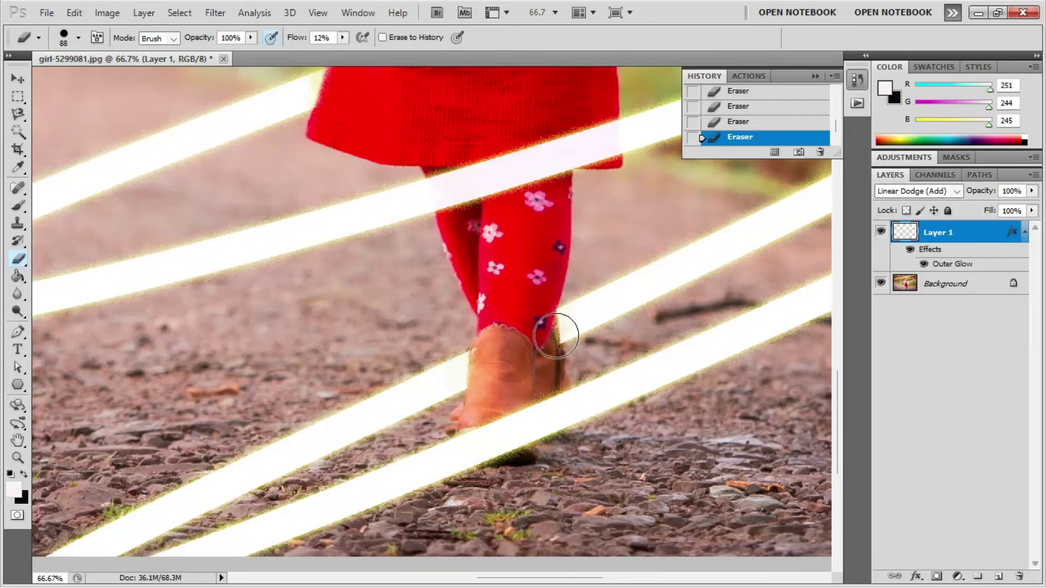
key(ctrl+minus)
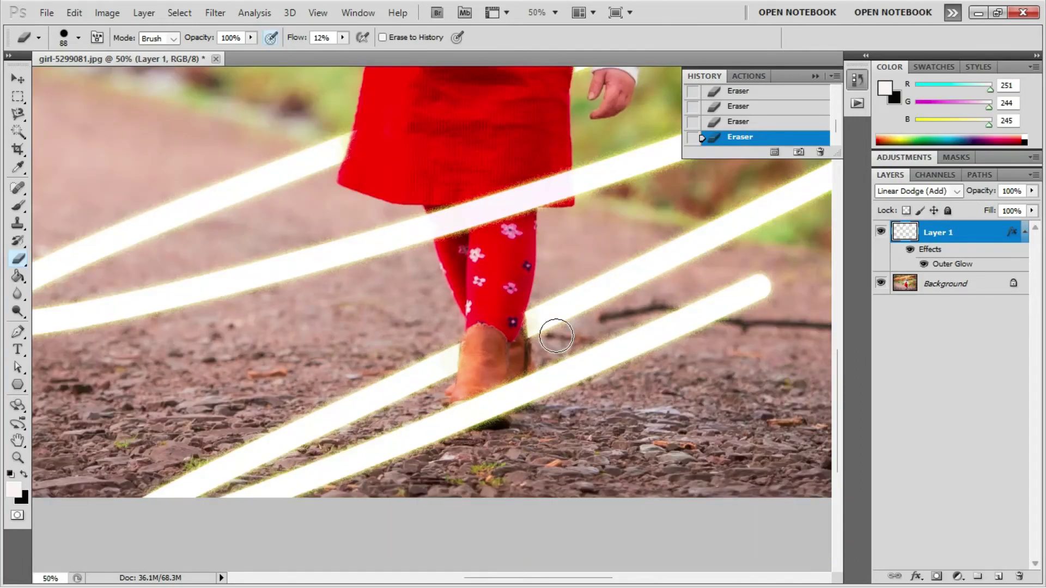
key(ctrl+0)
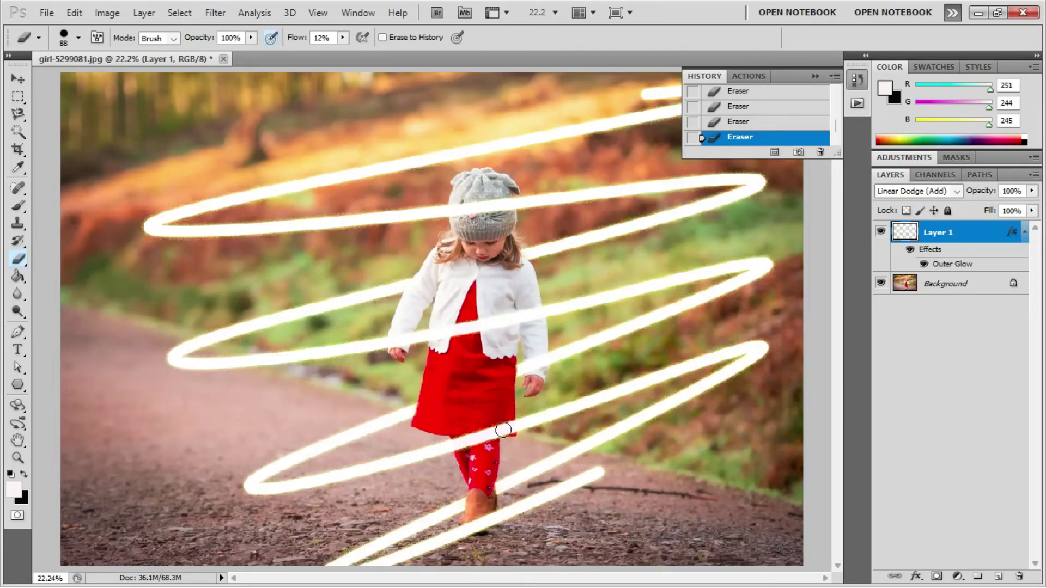
Try Hard Light through Hard Mix and Exclusion blend modes on Layer 1, ending on Divide, then save.
click(958, 192)
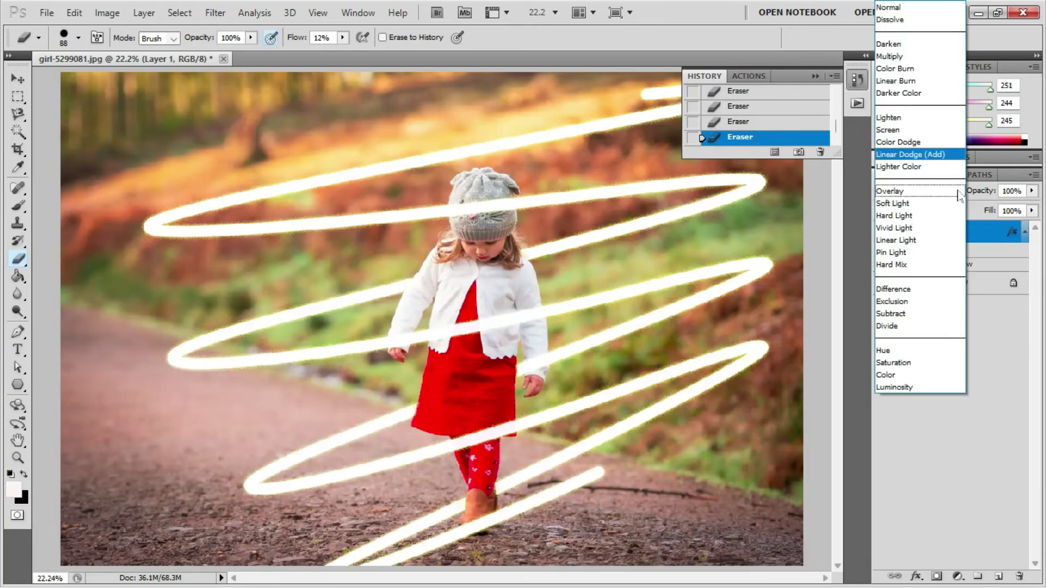
click(919, 223)
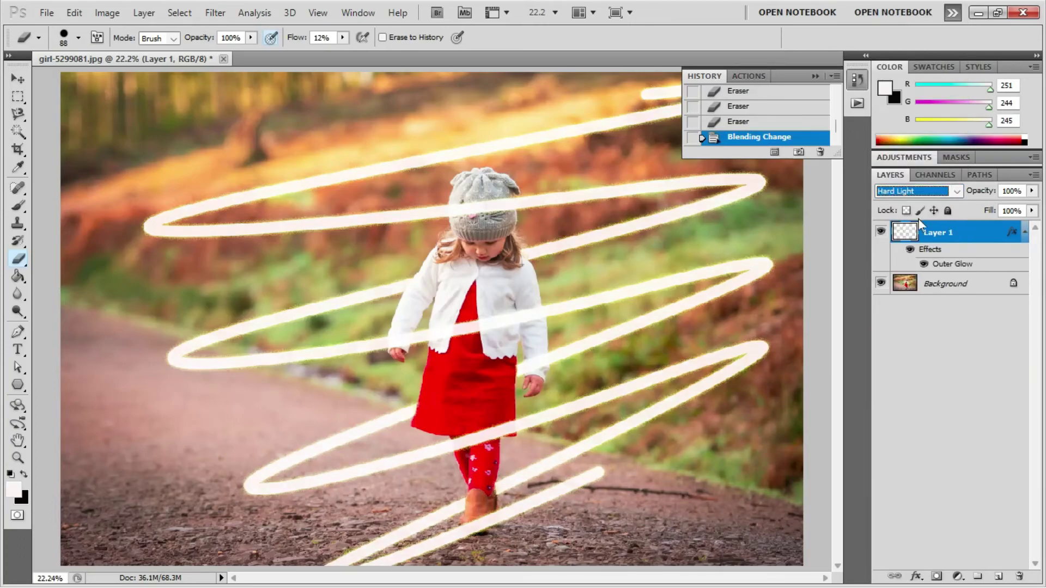
key(Down)
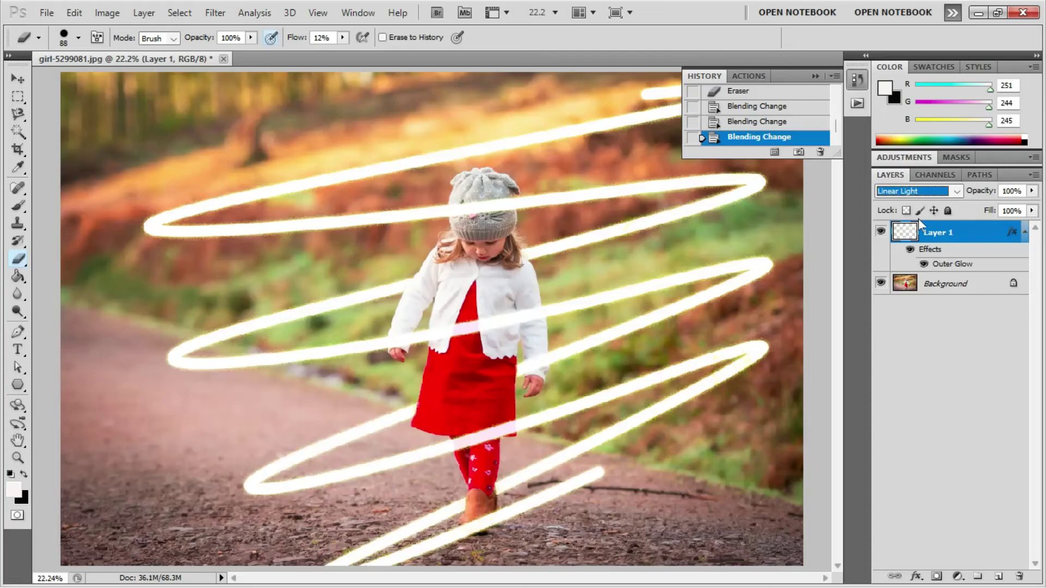
key(Down)
key(Down)
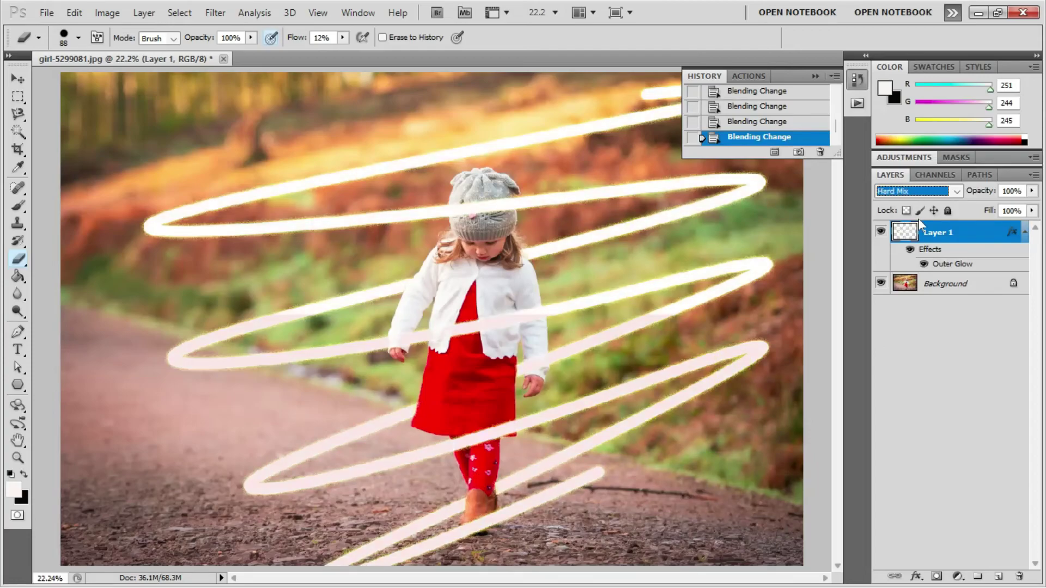
key(Down)
key(Down)
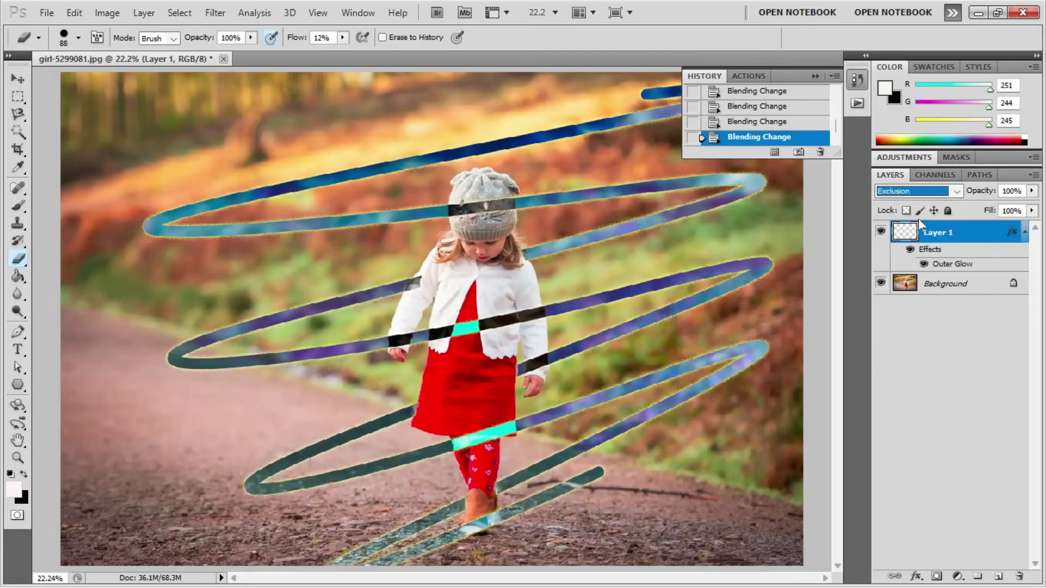
key(Down)
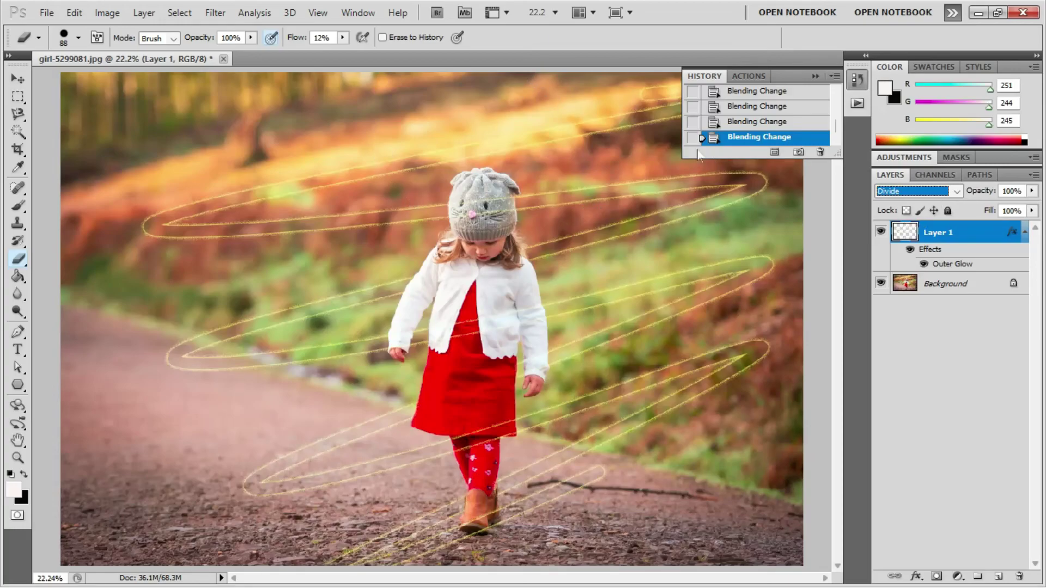
click(47, 13)
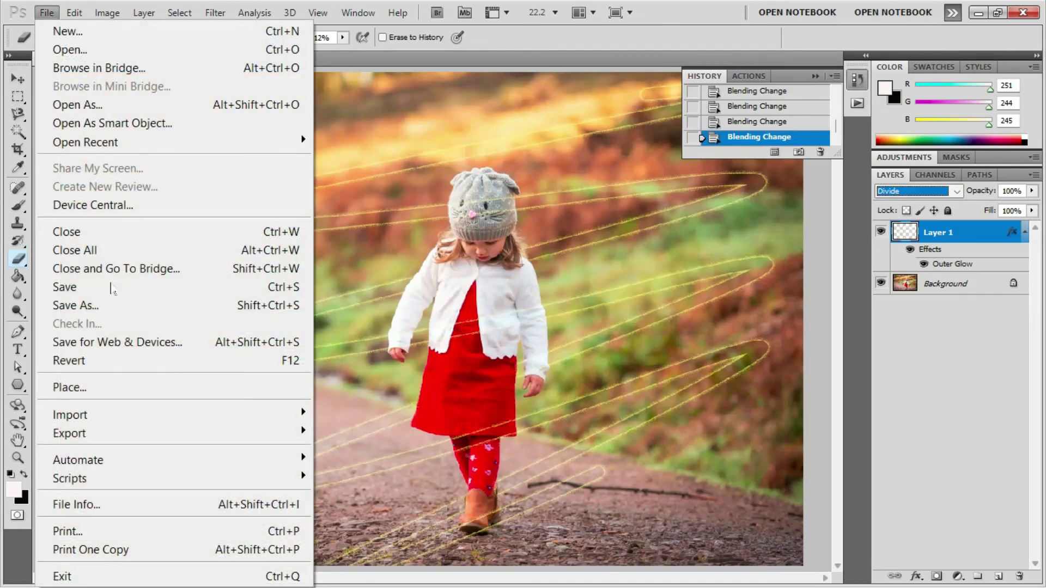
click(115, 290)
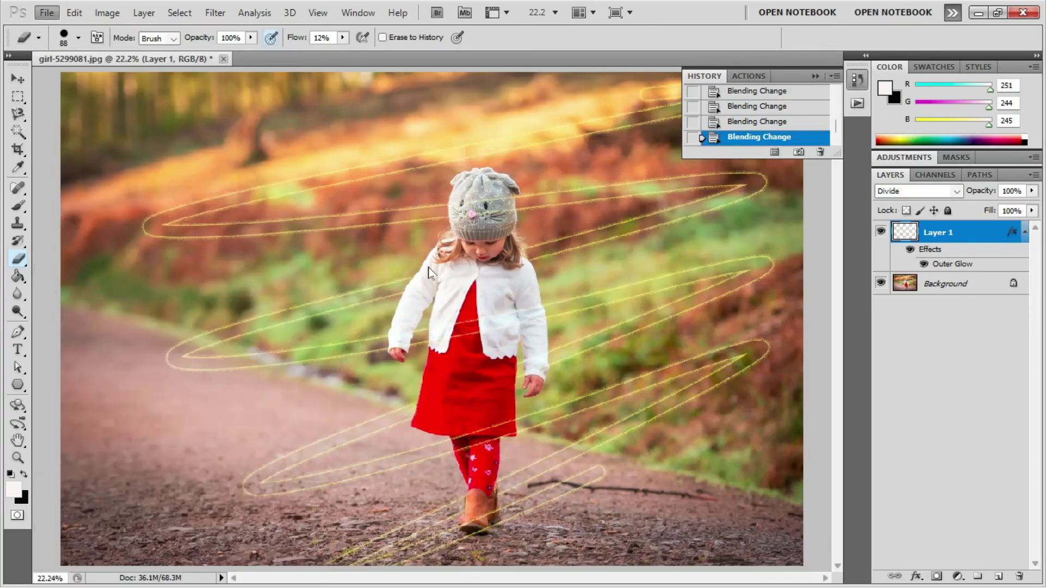